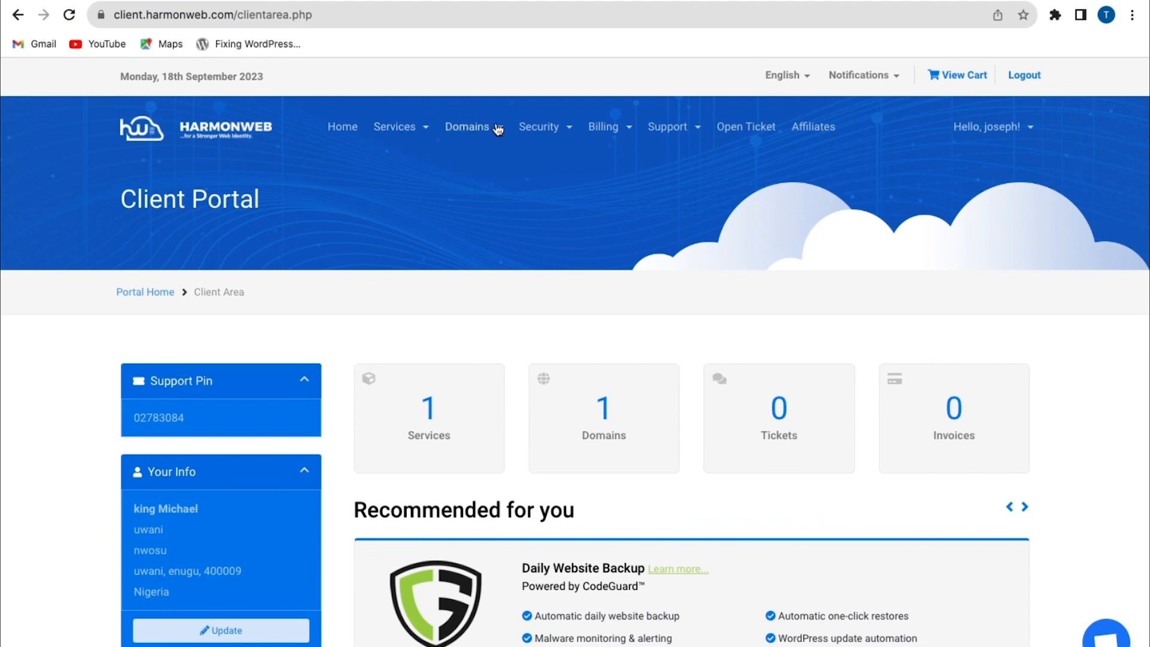
Open the DNS record sets in the domain's DNS manager
left_click(467, 126)
left_click(506, 209)
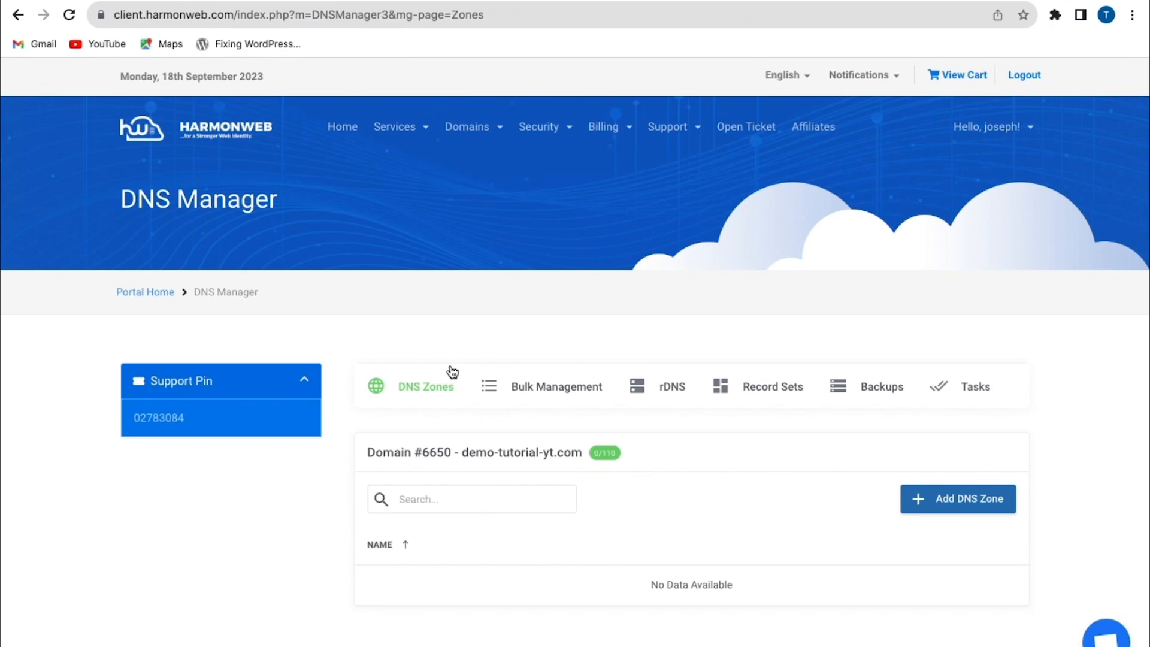
left_click(782, 388)
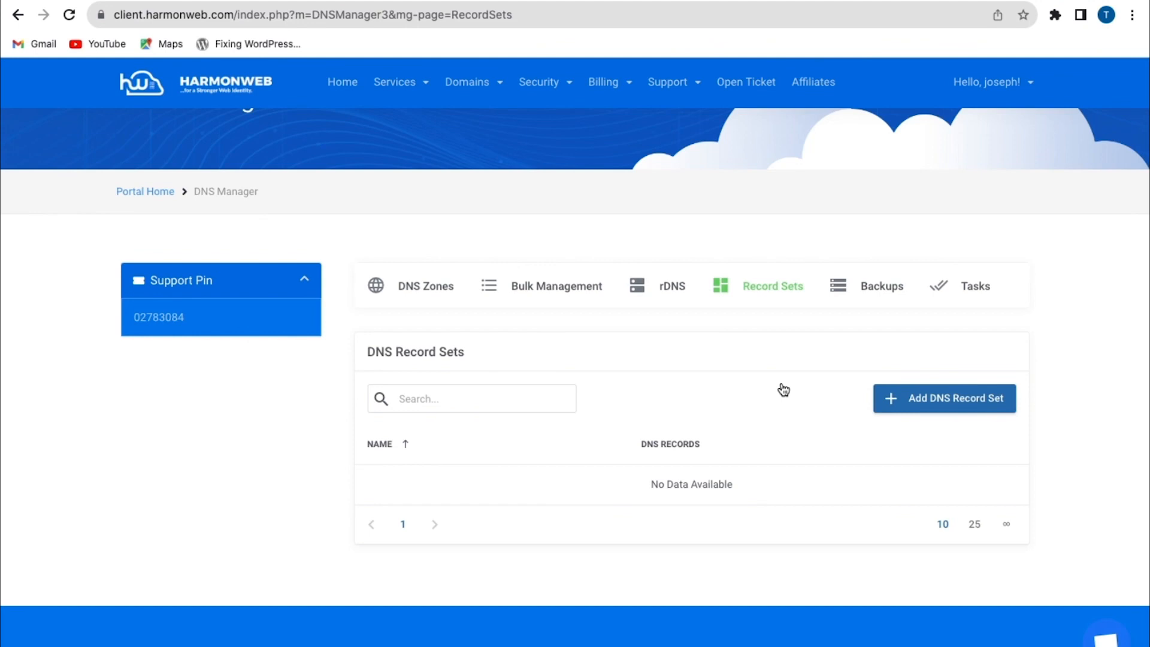
Add a DNS record set named demo-tutorial-yt.com and make it the default
left_click(983, 407)
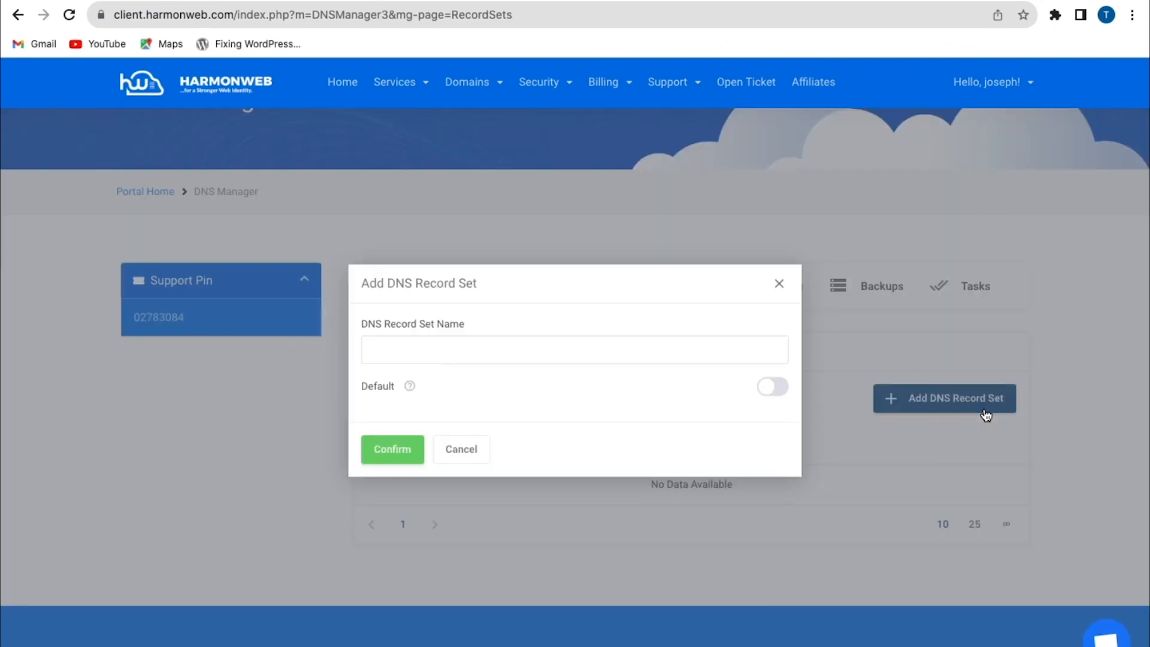
left_click(539, 351)
left_click(549, 389)
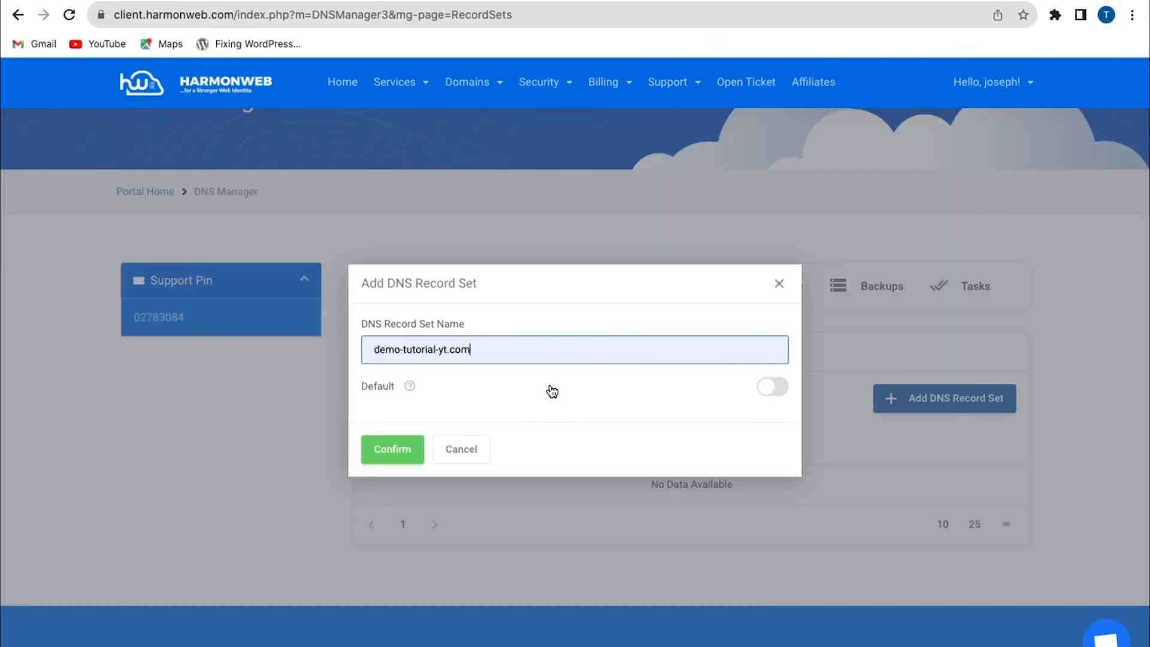
left_click(774, 388)
left_click(395, 454)
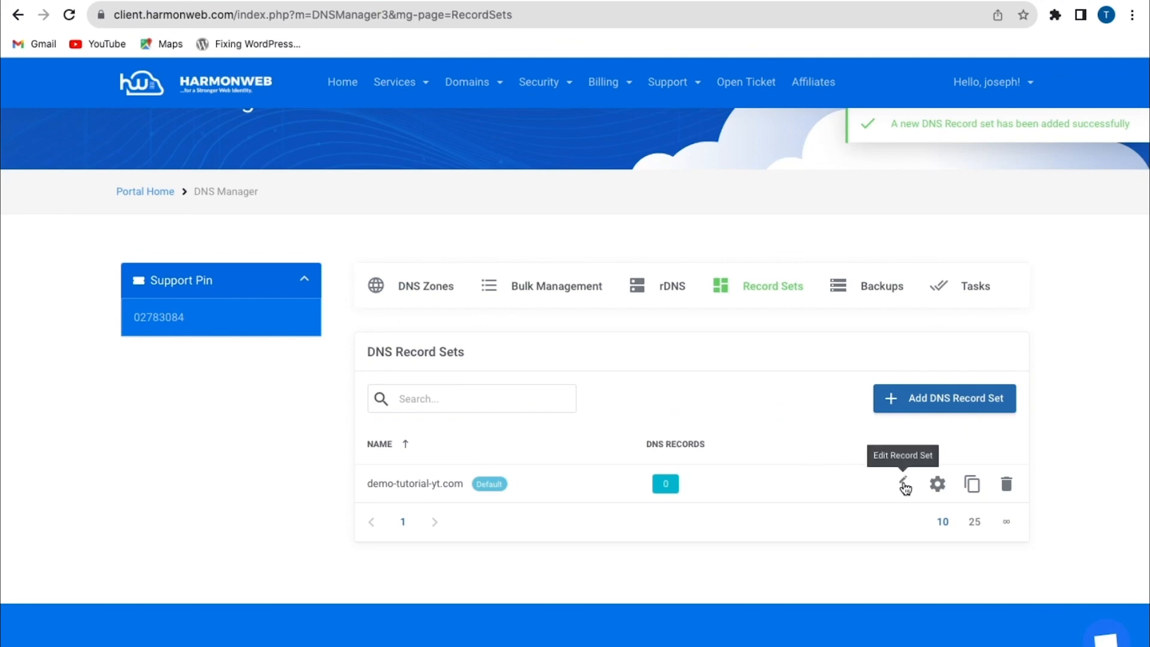
Add an A record named @ with the address 23.227.38.65 to the demo-tutorial-yt.com record set
left_click(904, 486)
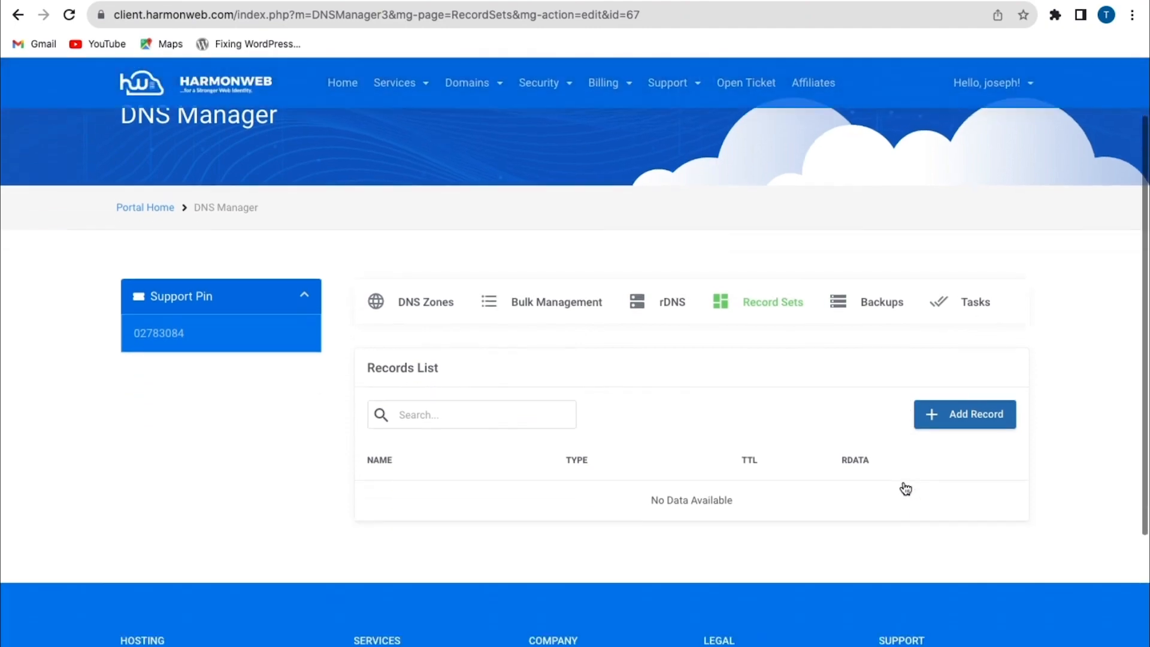
scroll(905, 489, "down", 1)
left_click(988, 380)
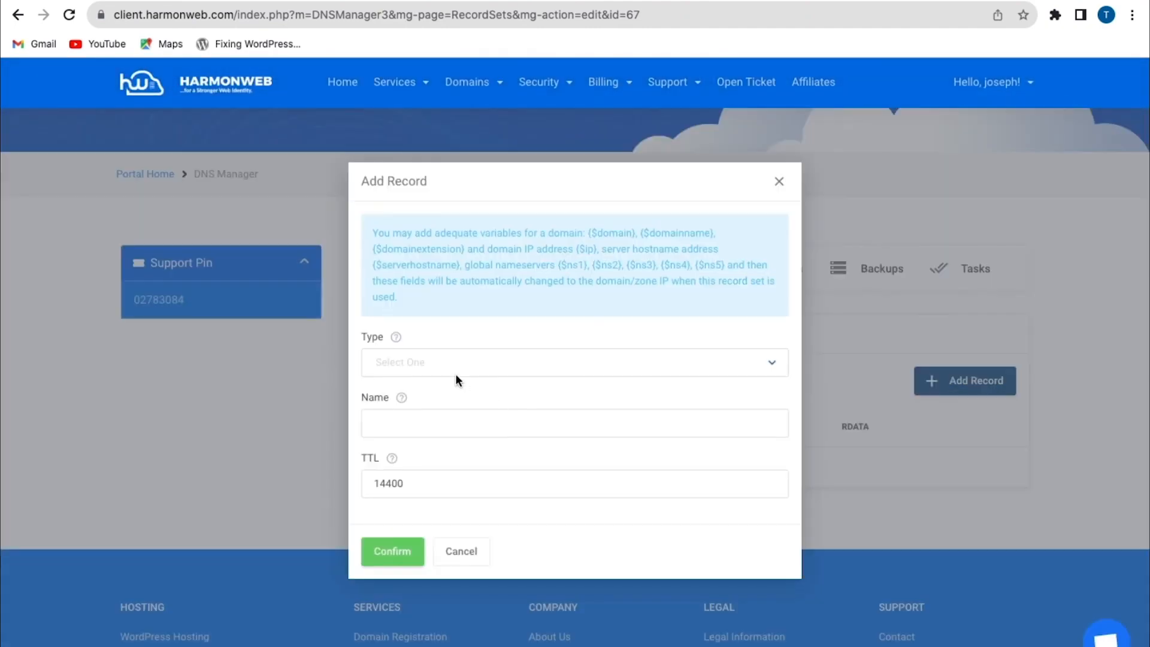
left_click(451, 369)
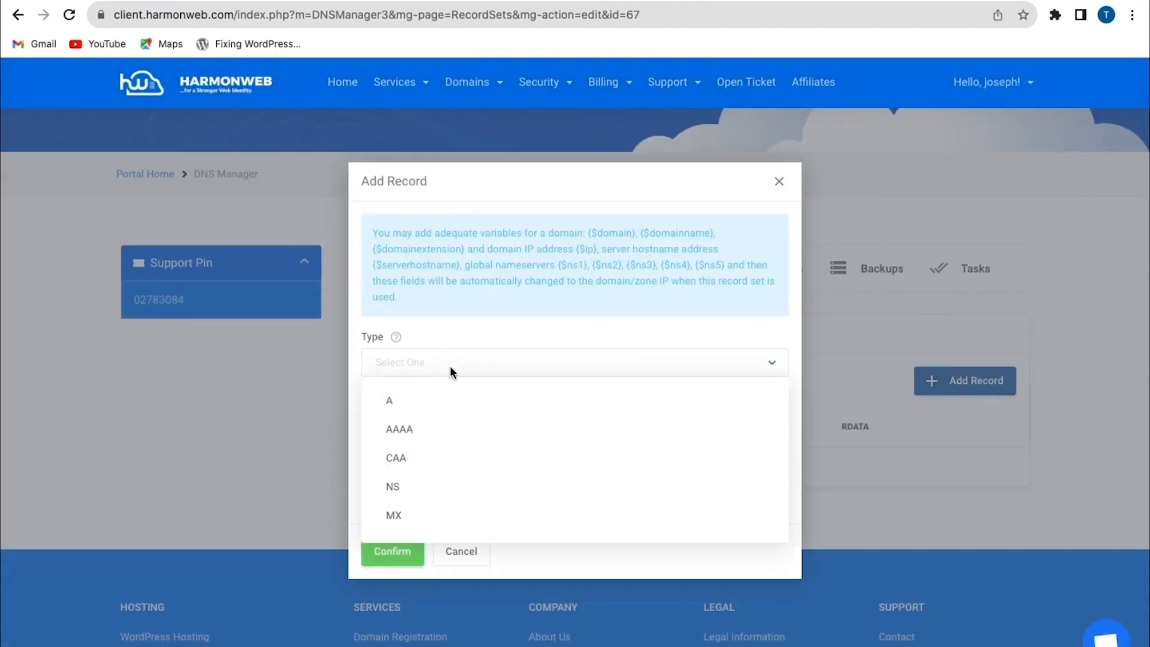
left_click(438, 411)
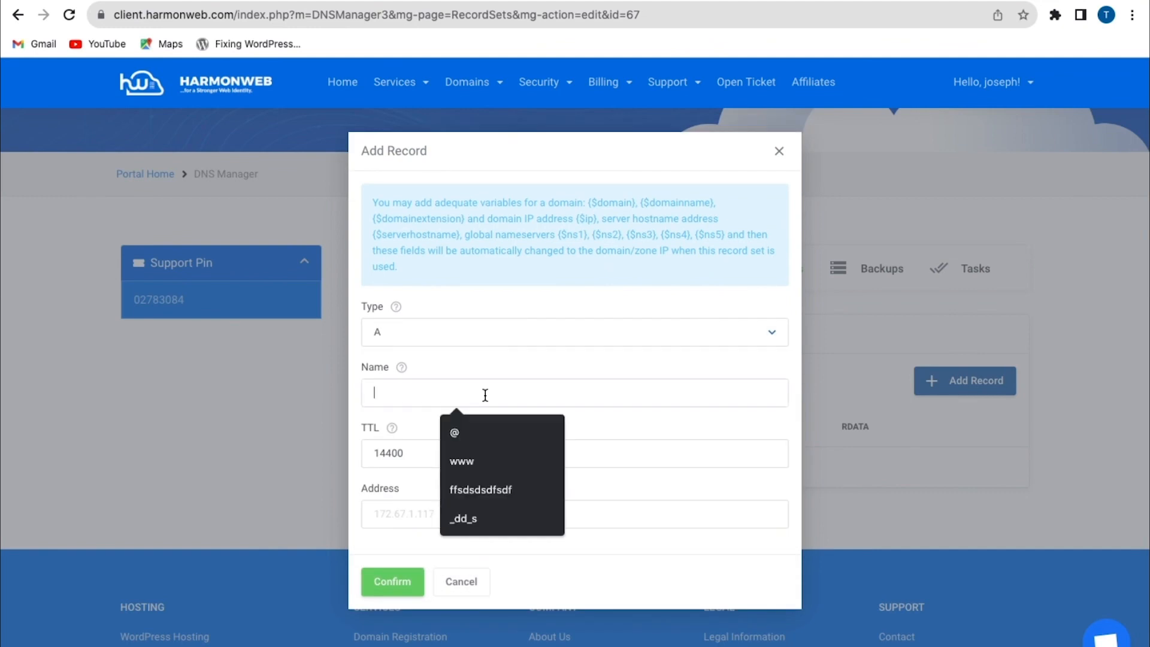
left_click(470, 431)
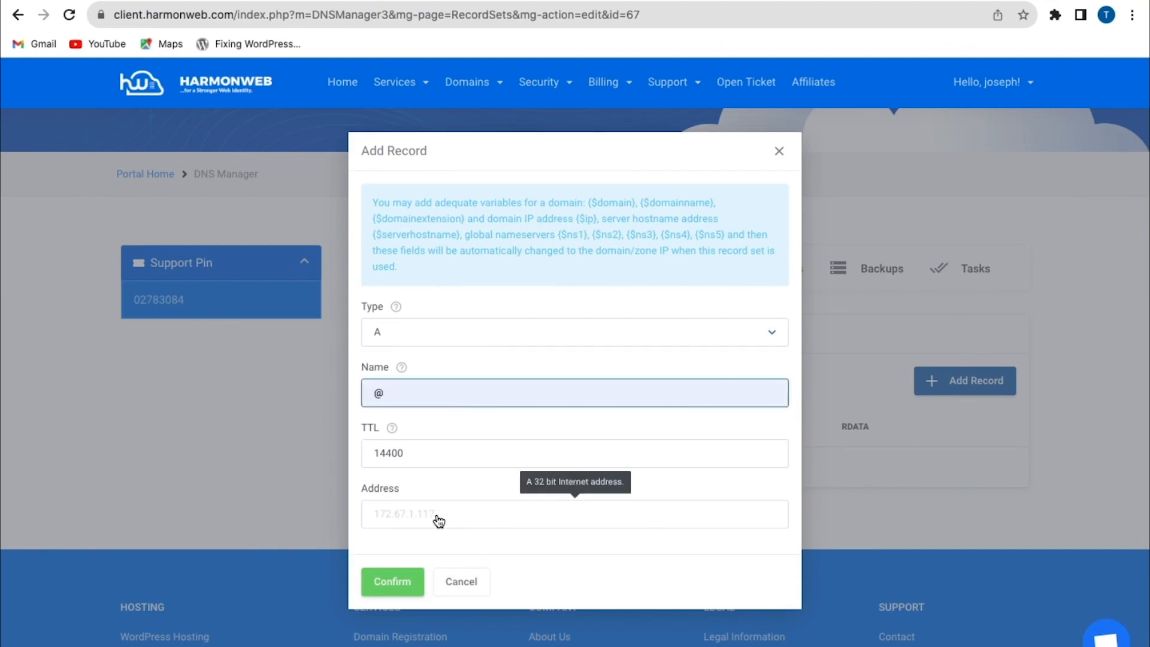
left_click(466, 526)
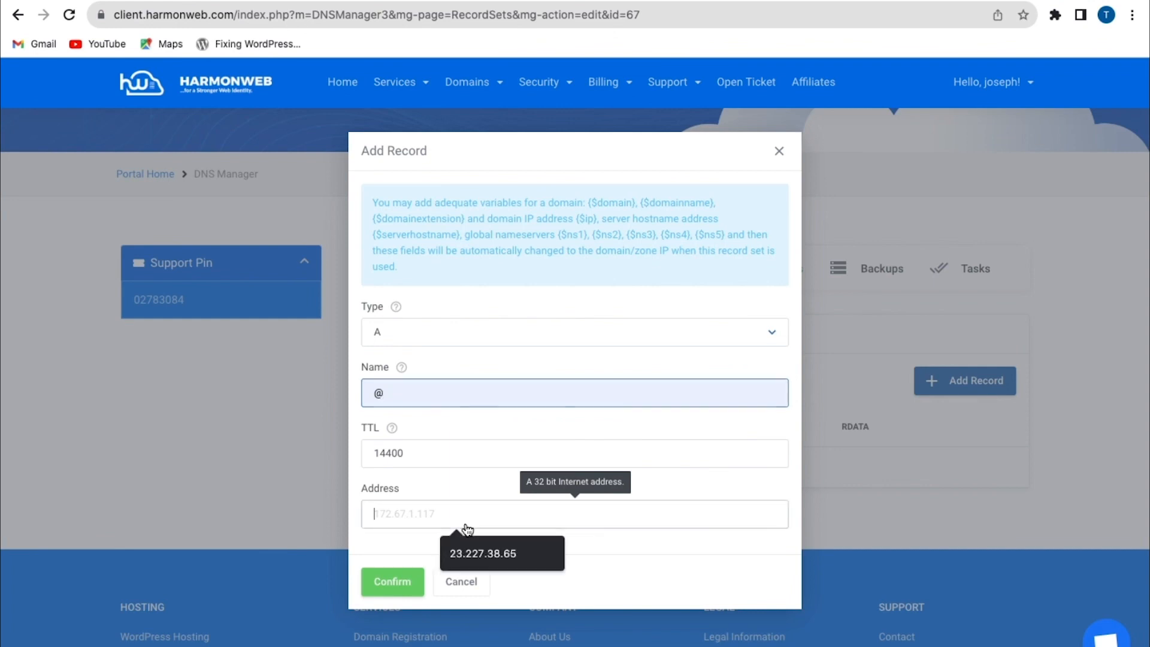
left_click(466, 550)
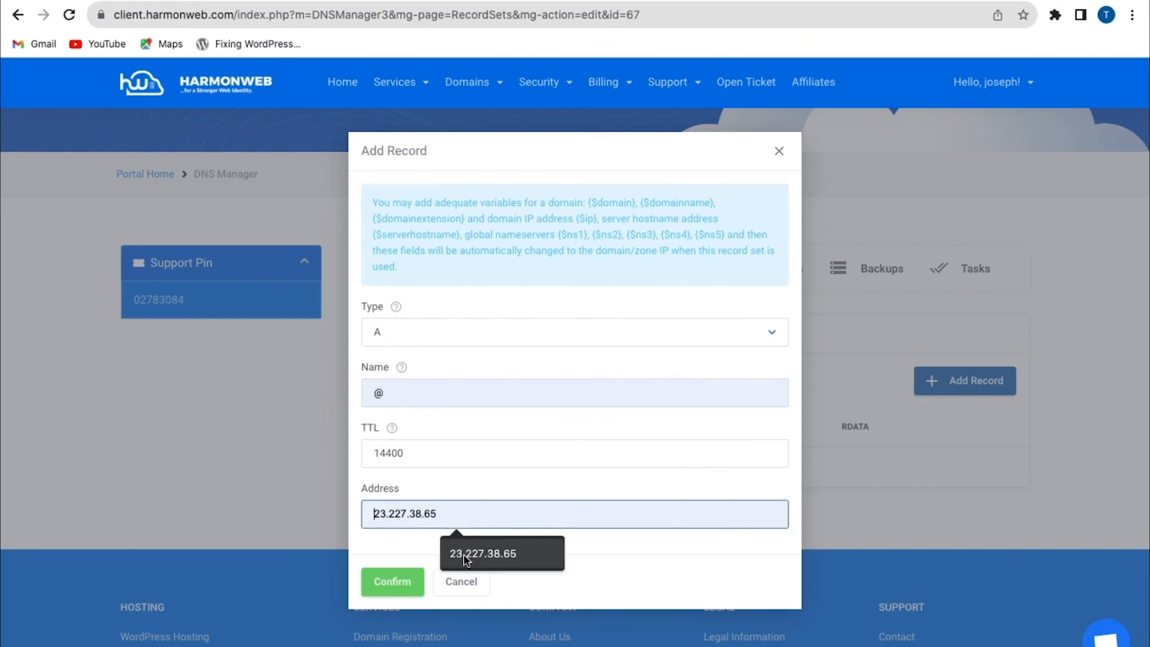
left_click(466, 557)
left_click(394, 584)
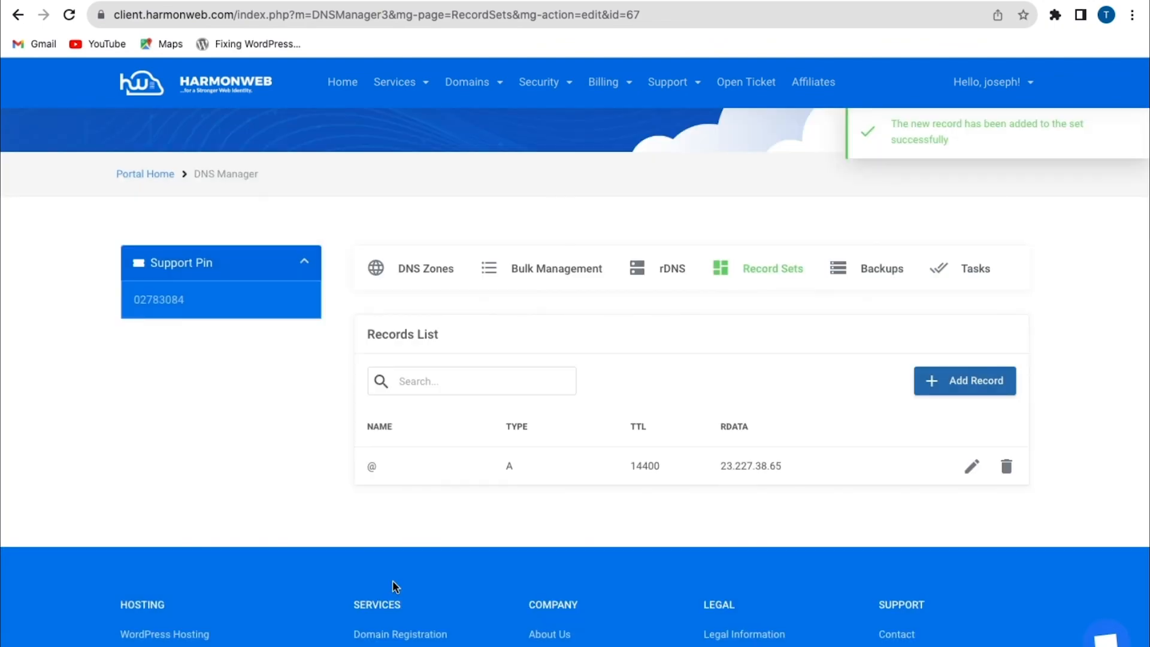
Add a CNAME record named www pointing to shops.myshopify.com to the record set
left_click(957, 390)
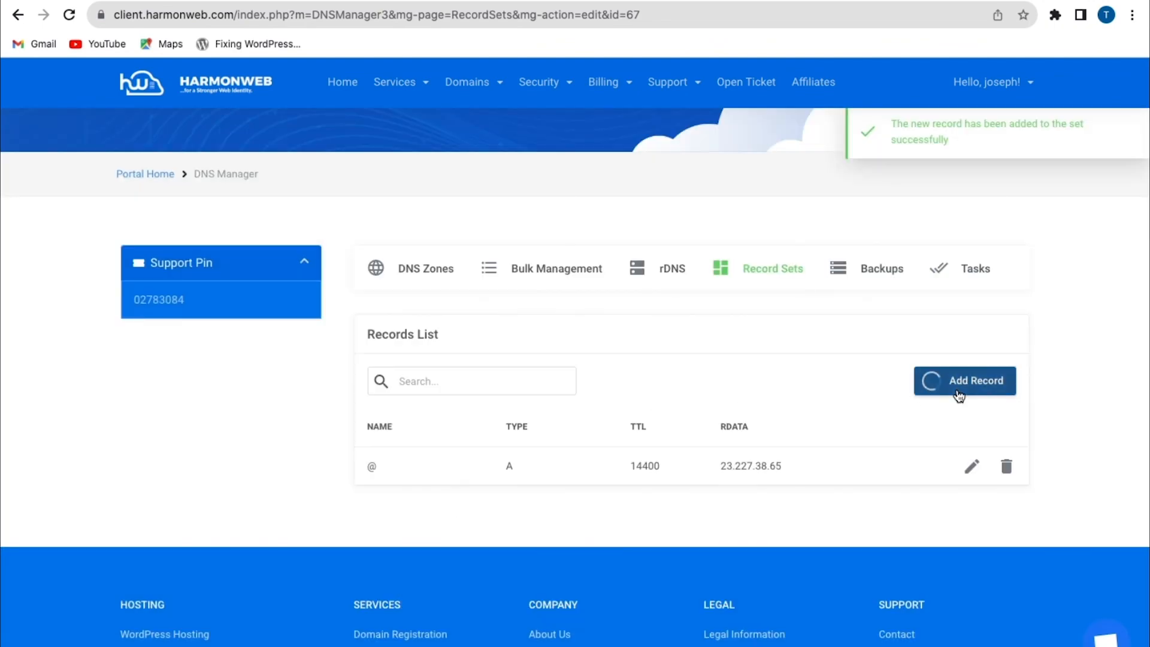
left_click(564, 364)
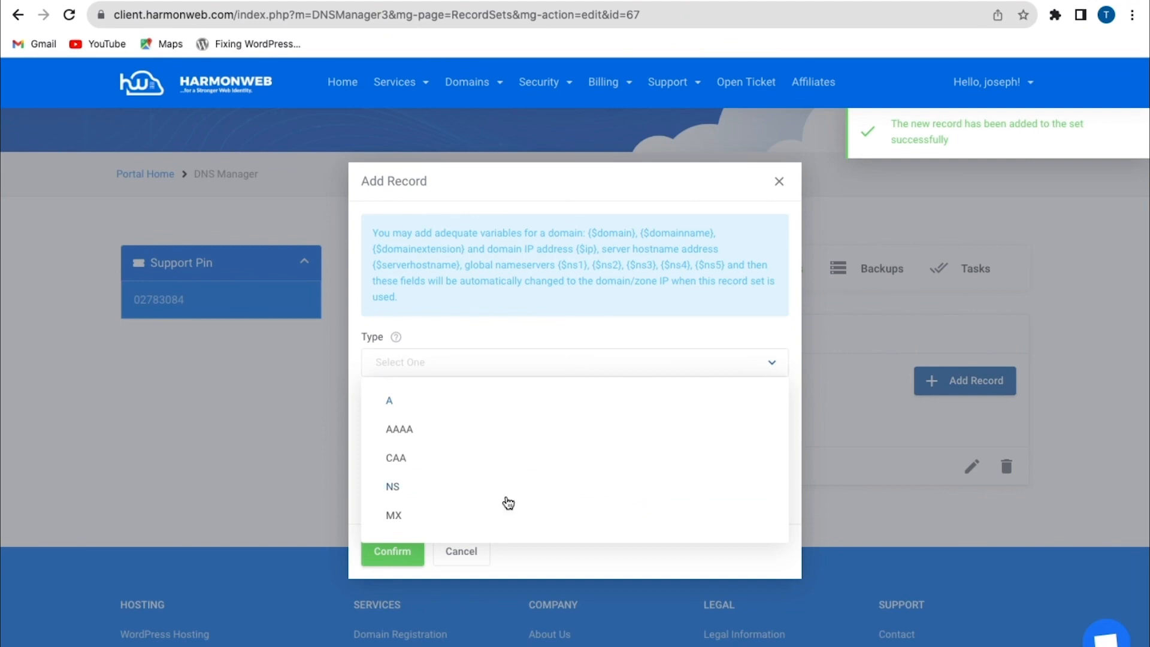
left_click(508, 502)
left_click(430, 393)
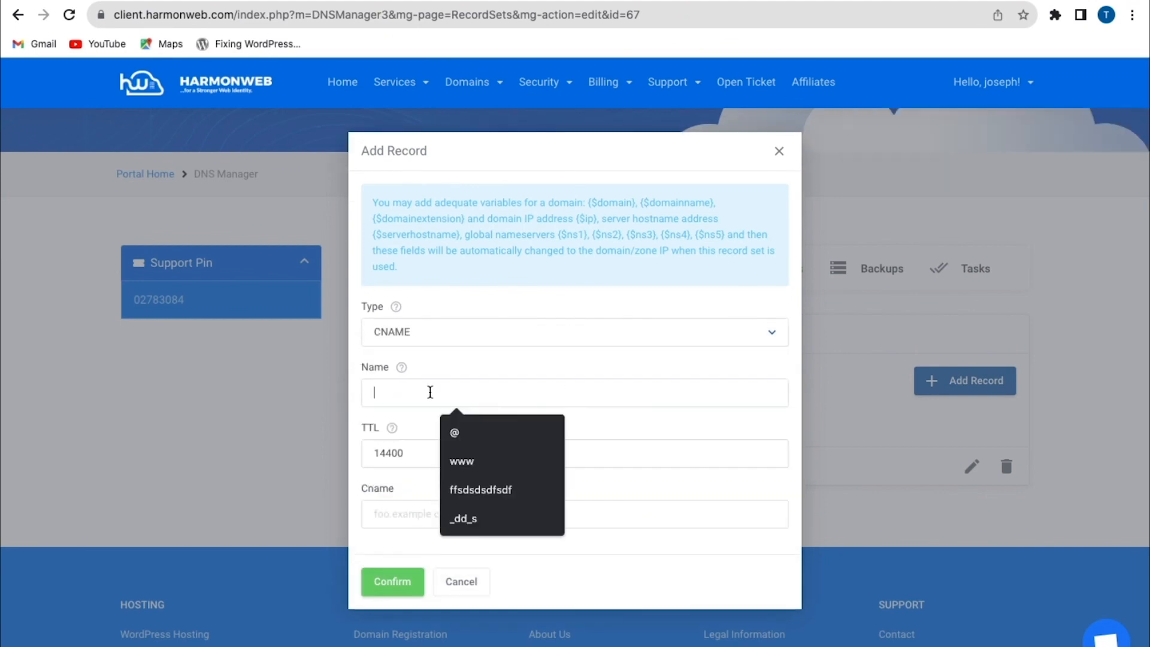
left_click(460, 462)
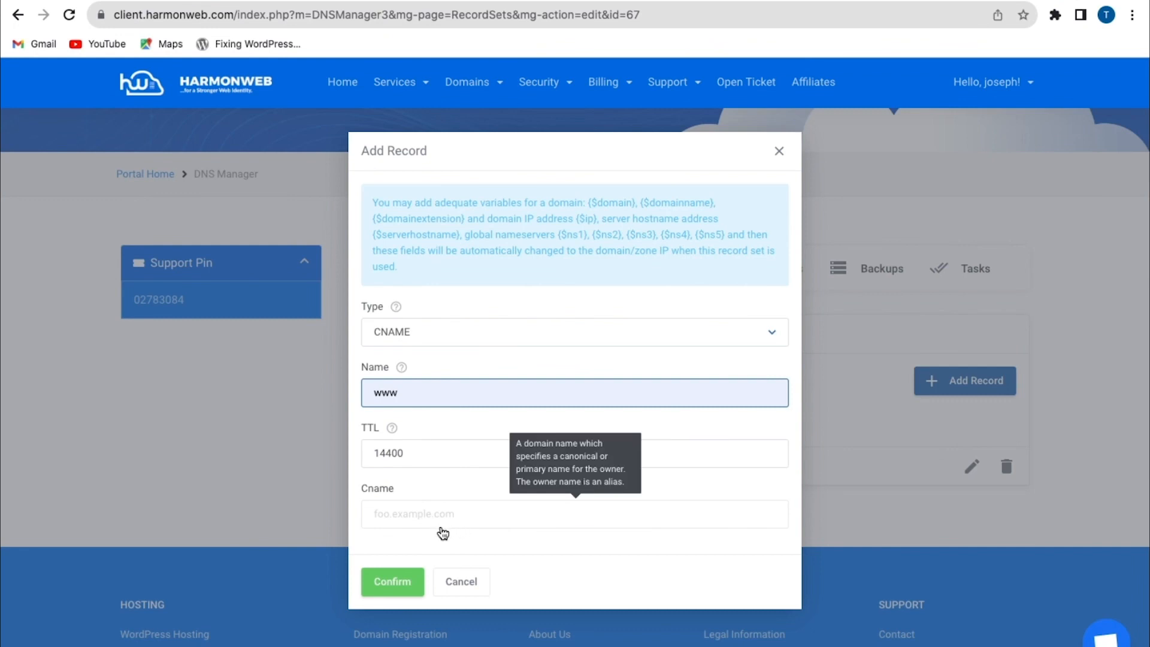
left_click(441, 524)
left_click(513, 563)
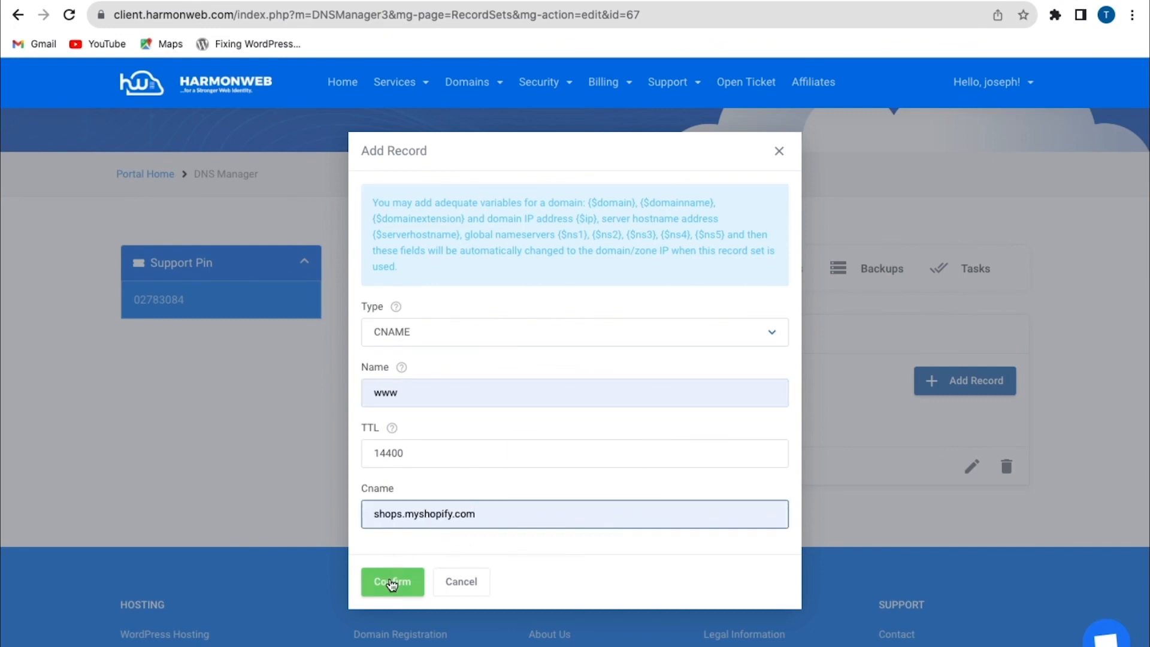
left_click(392, 584)
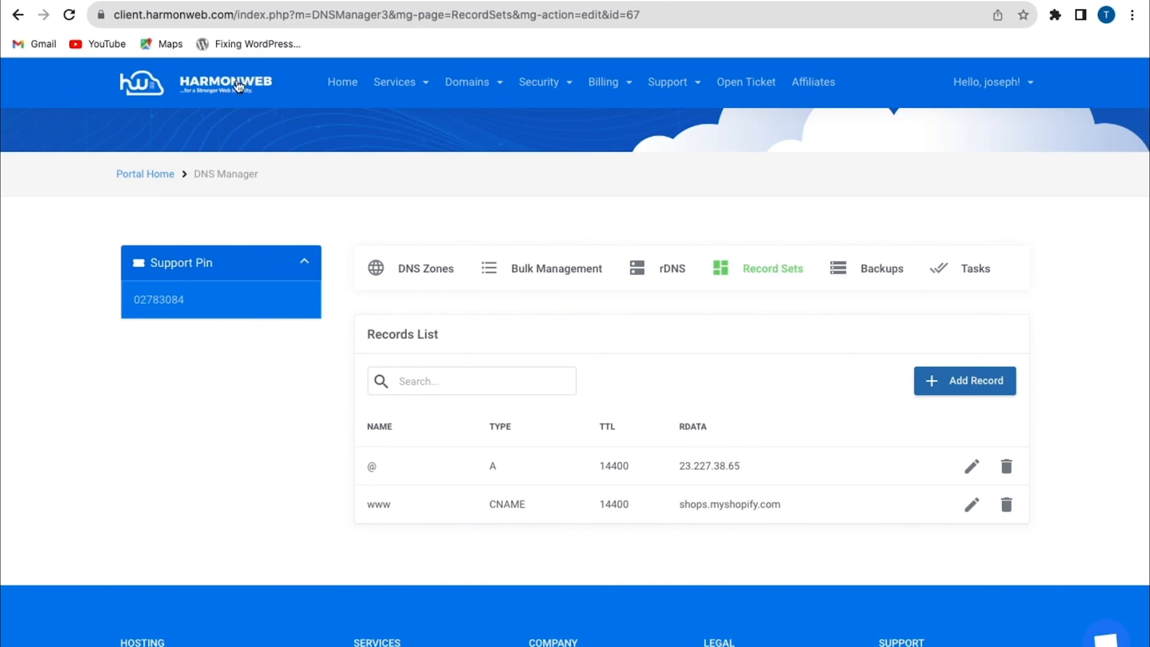
Open the hosting service's DNS Zone Editor and manage the DNS records of demo-tutorial-yt.com
left_click(336, 83)
left_click(476, 413)
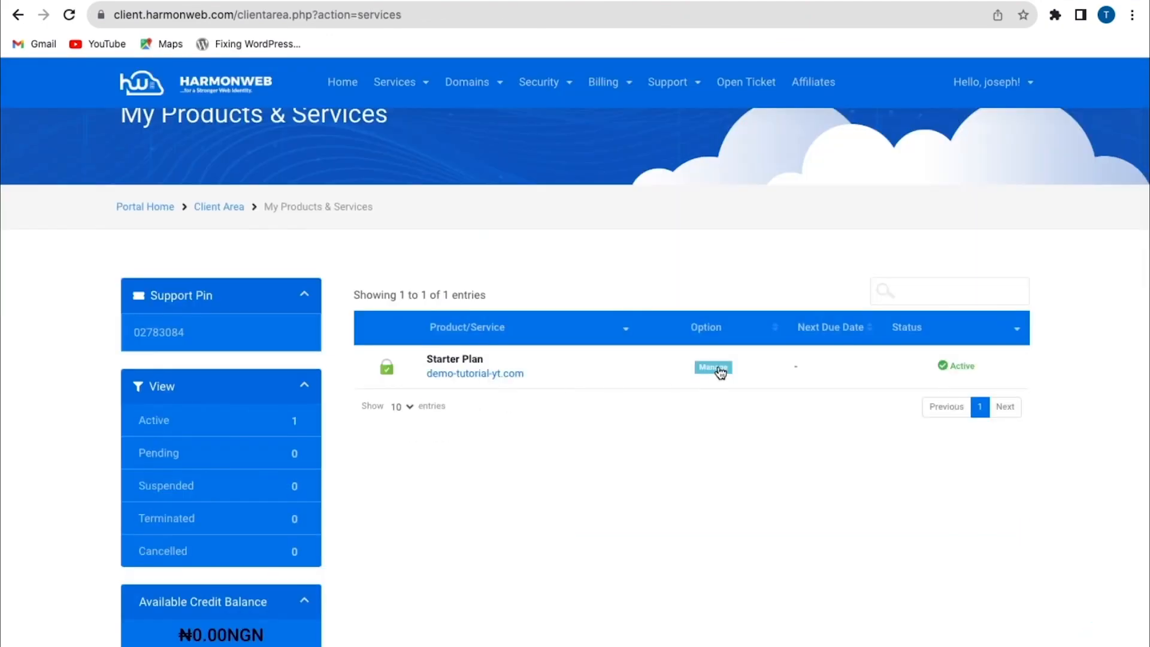
left_click(721, 370)
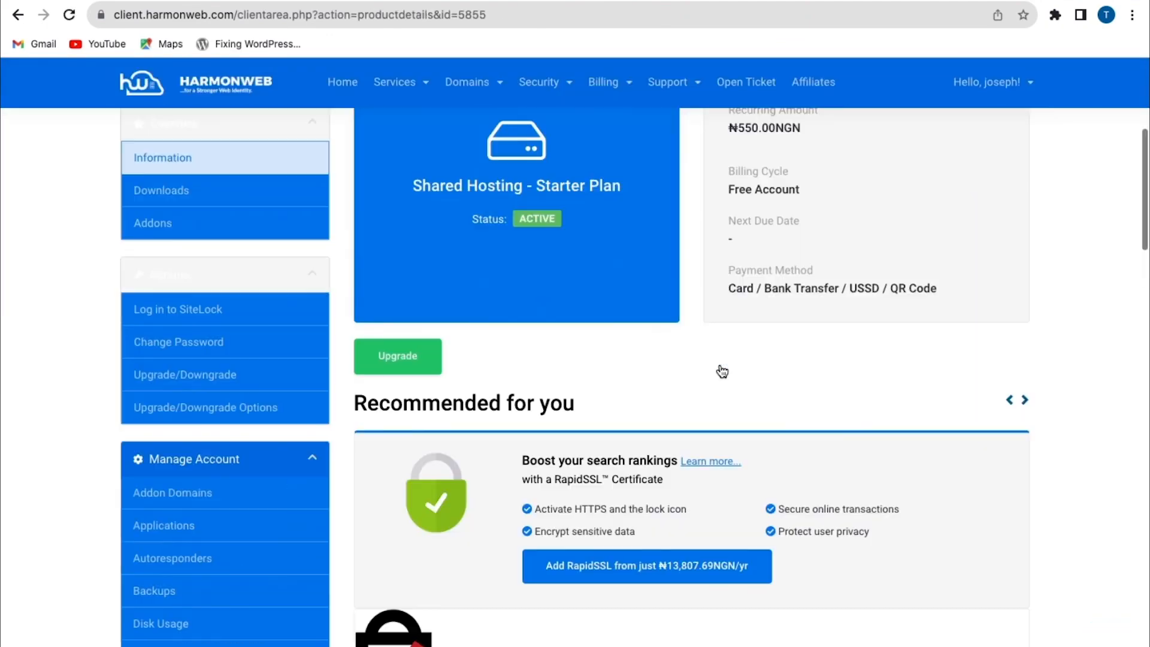
scroll(722, 371, "down", 15)
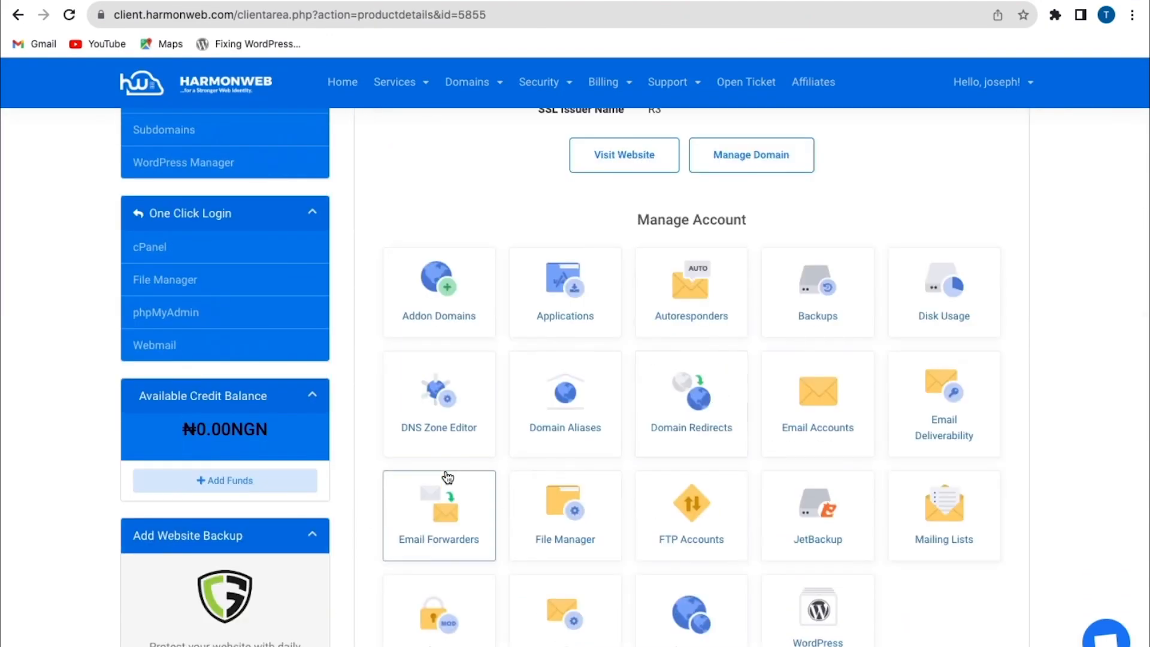
left_click(443, 400)
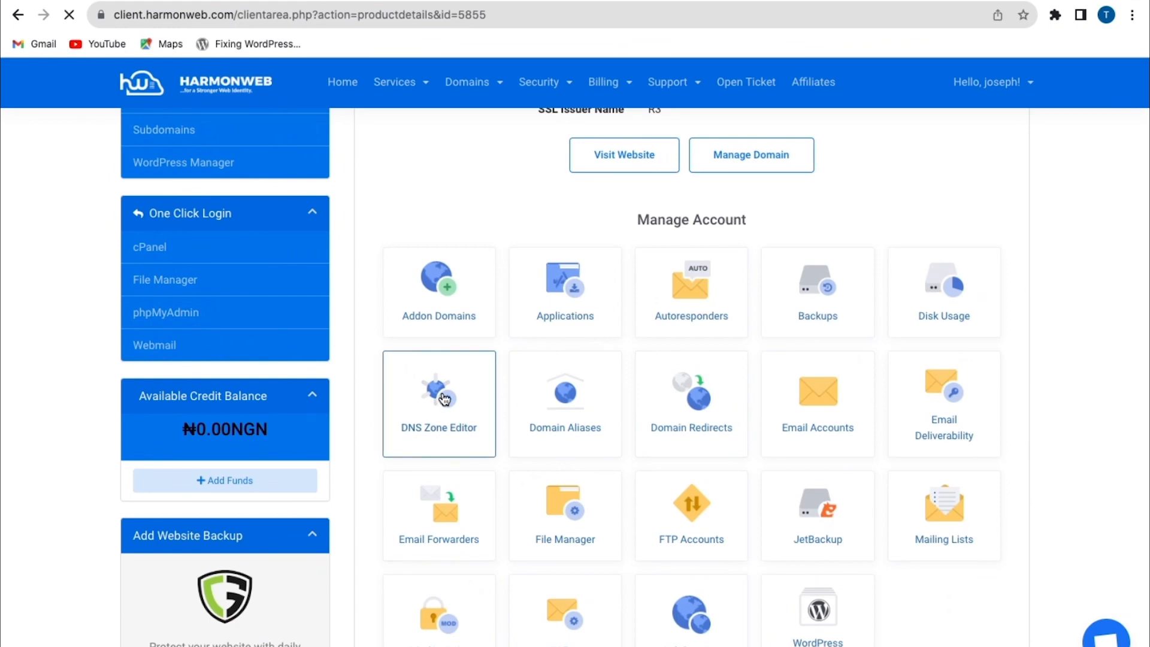
left_click(1007, 354)
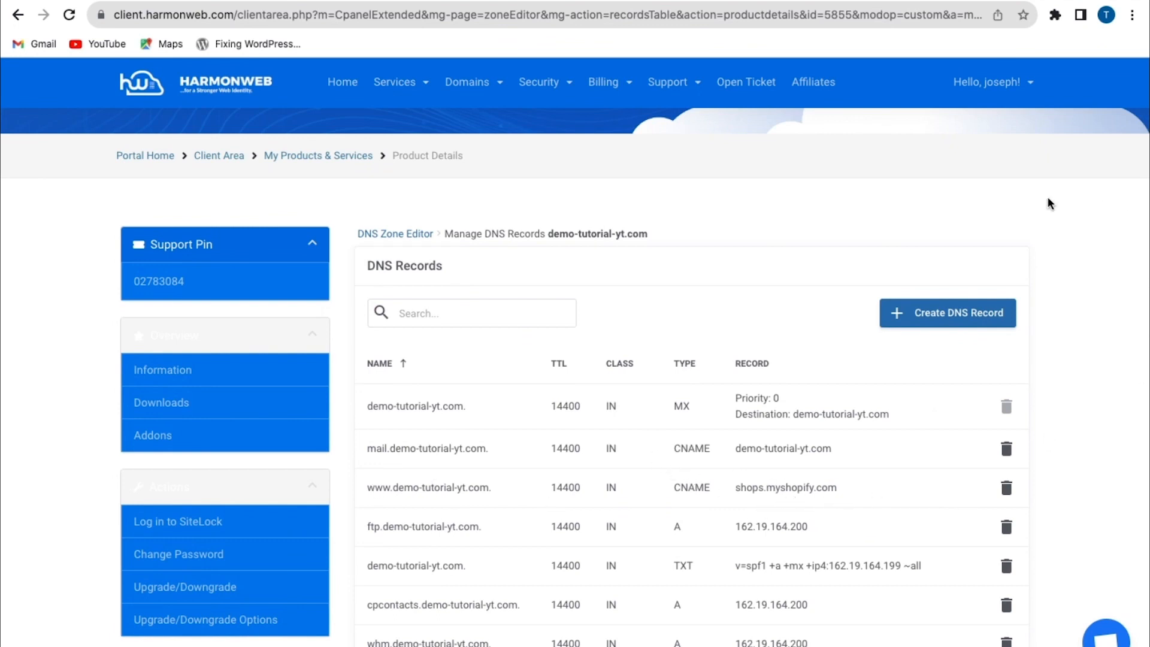
Try to create a CNAME record named www pointing to shops.shopify.com, and close the record form
left_click(929, 317)
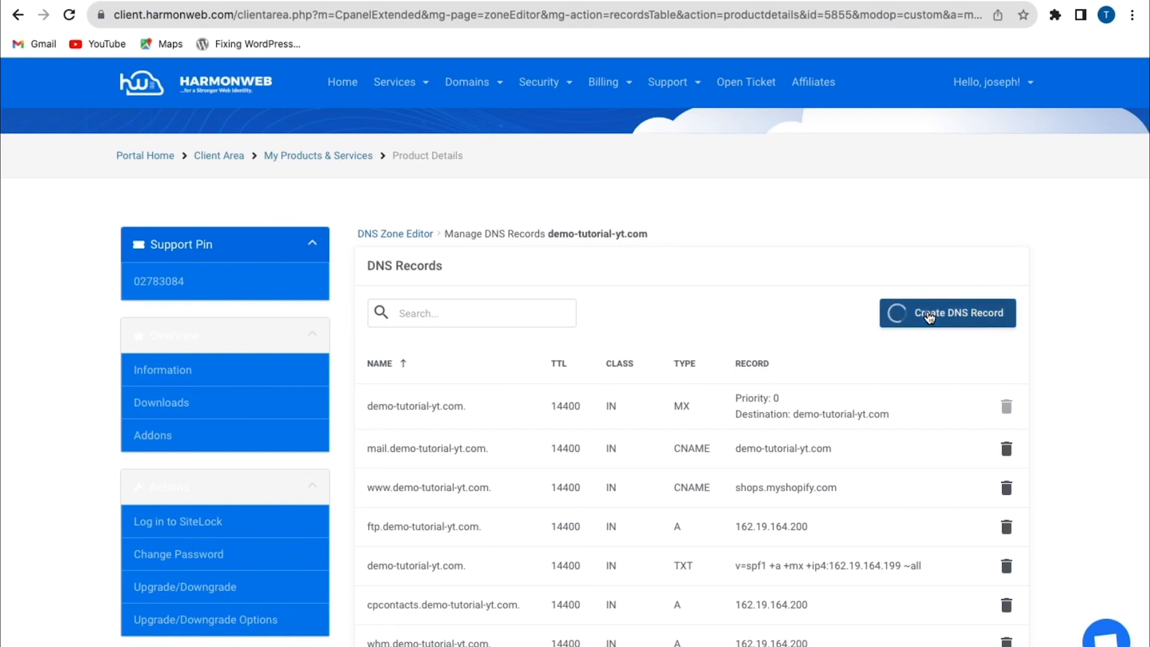
left_click(505, 276)
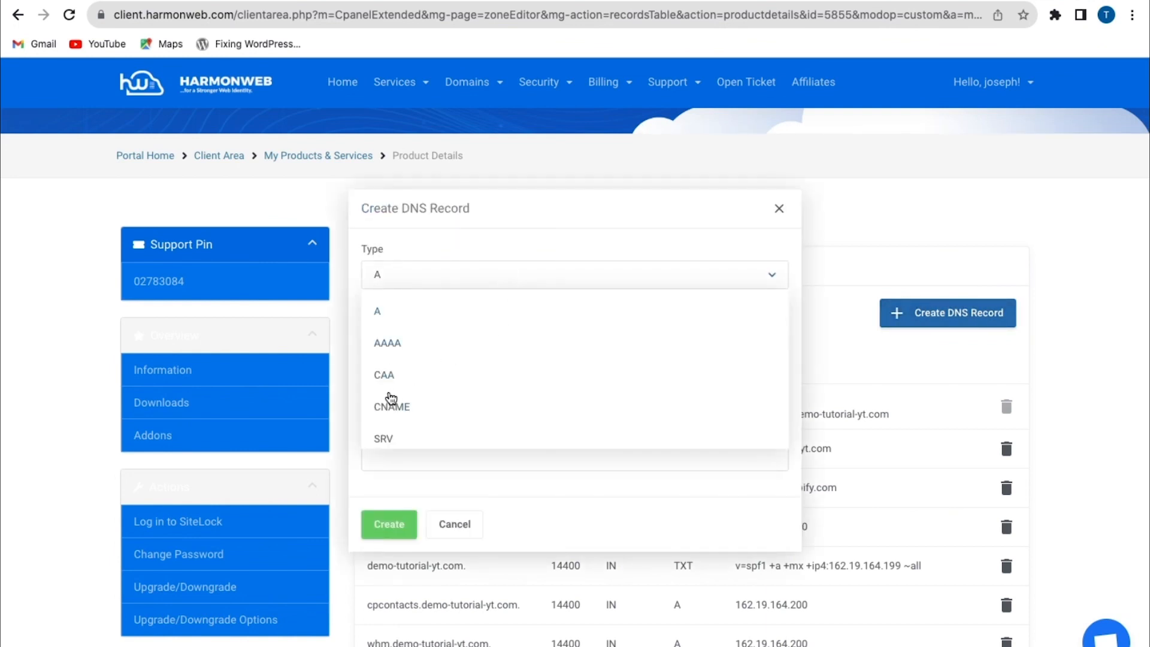
left_click(388, 403)
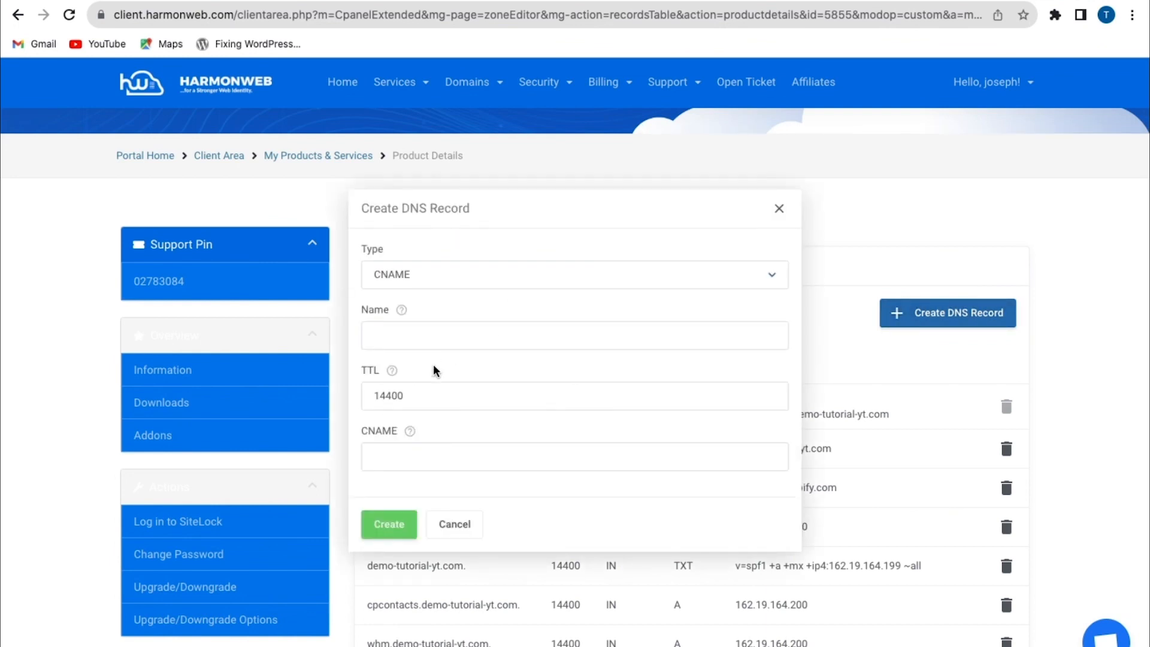
left_click(437, 336)
left_click(490, 404)
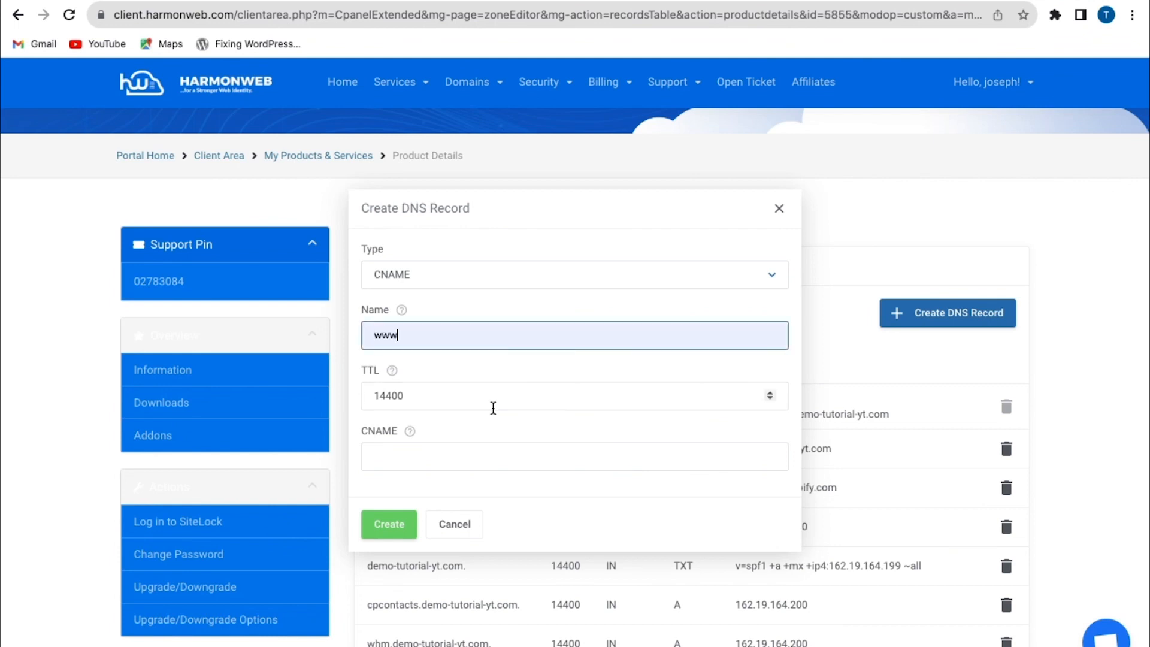
left_click(456, 461)
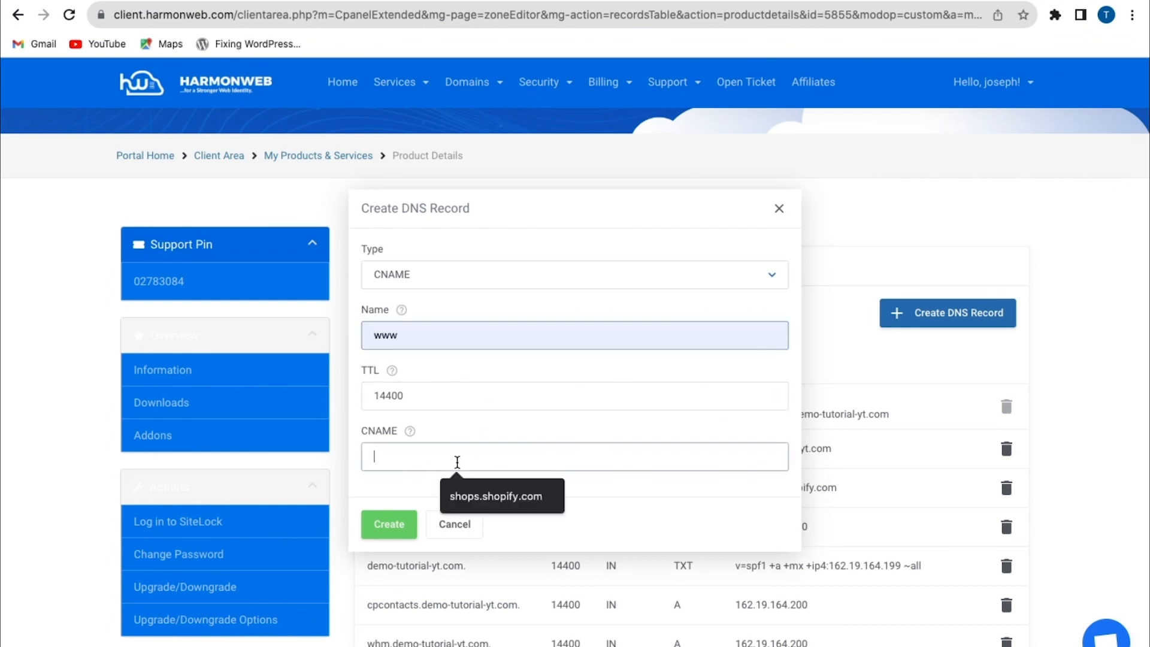
left_click(505, 497)
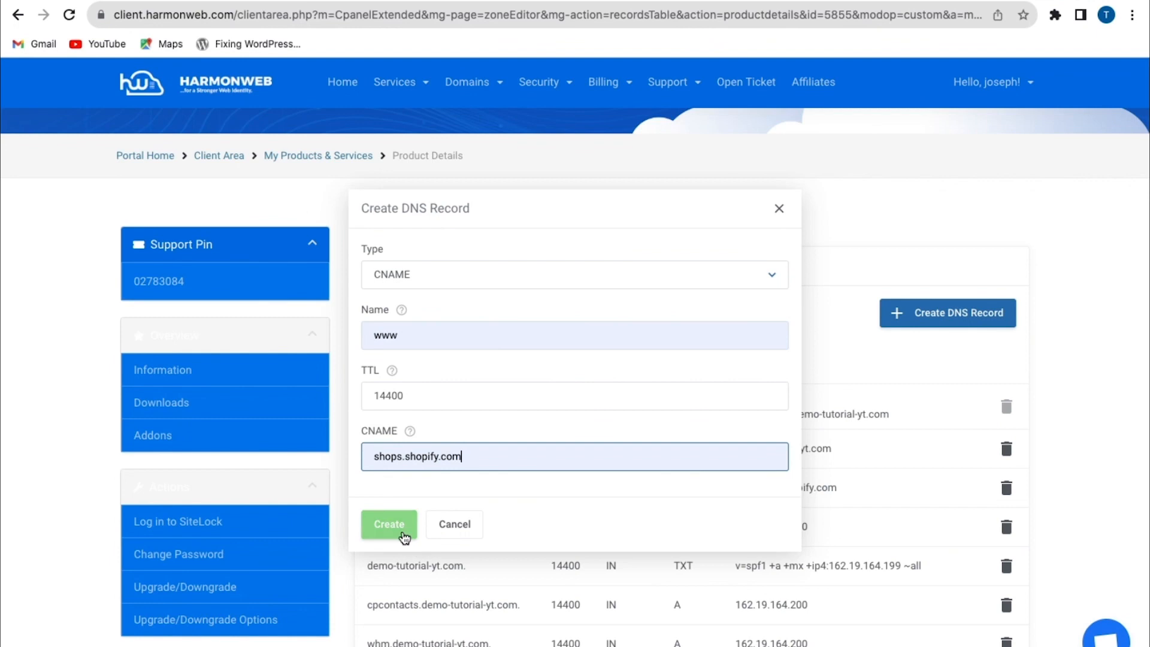
left_click(405, 536)
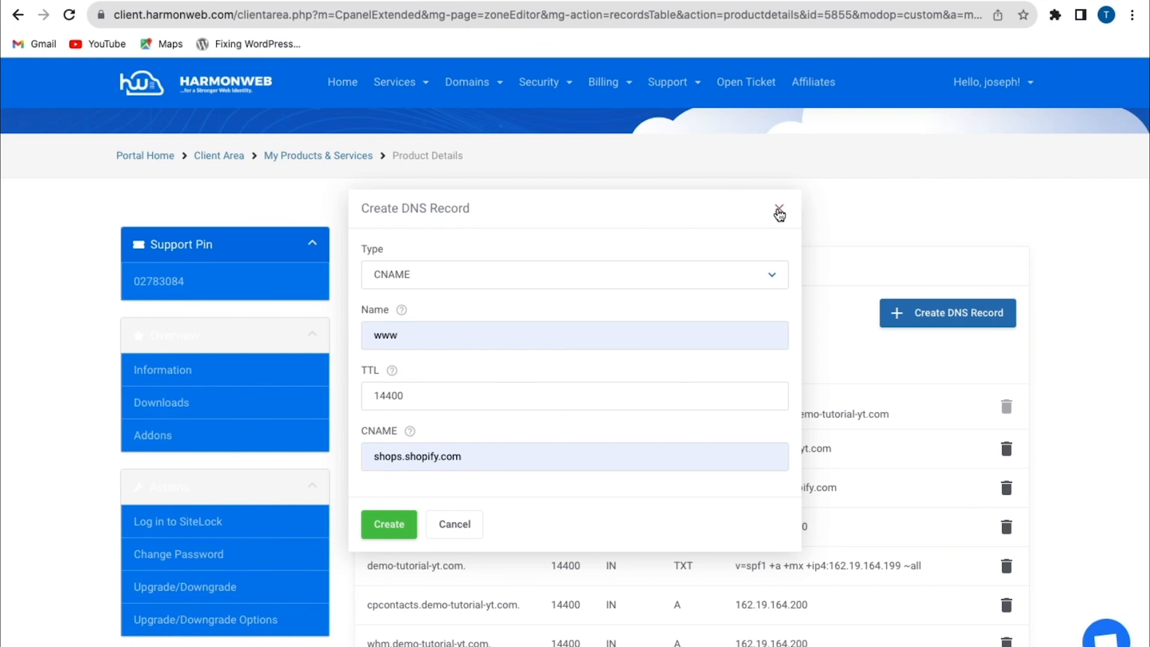
left_click(779, 208)
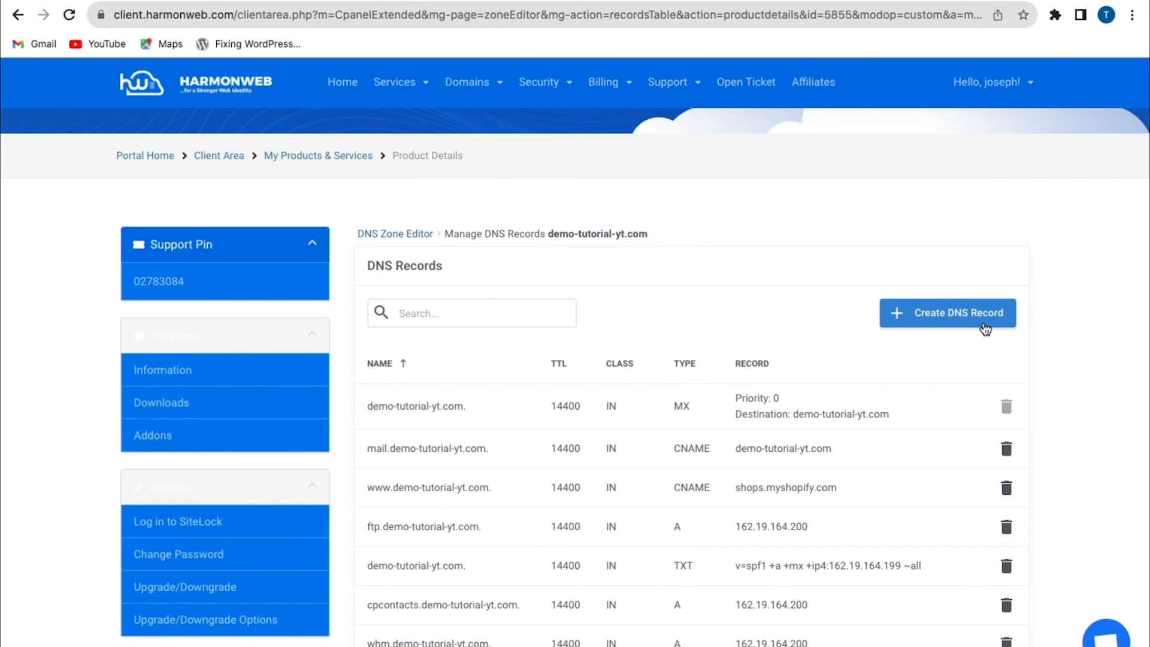
Try to create an A record named @ with the address 23.227.38.65 in the client portal, and close the record form
left_click(985, 328)
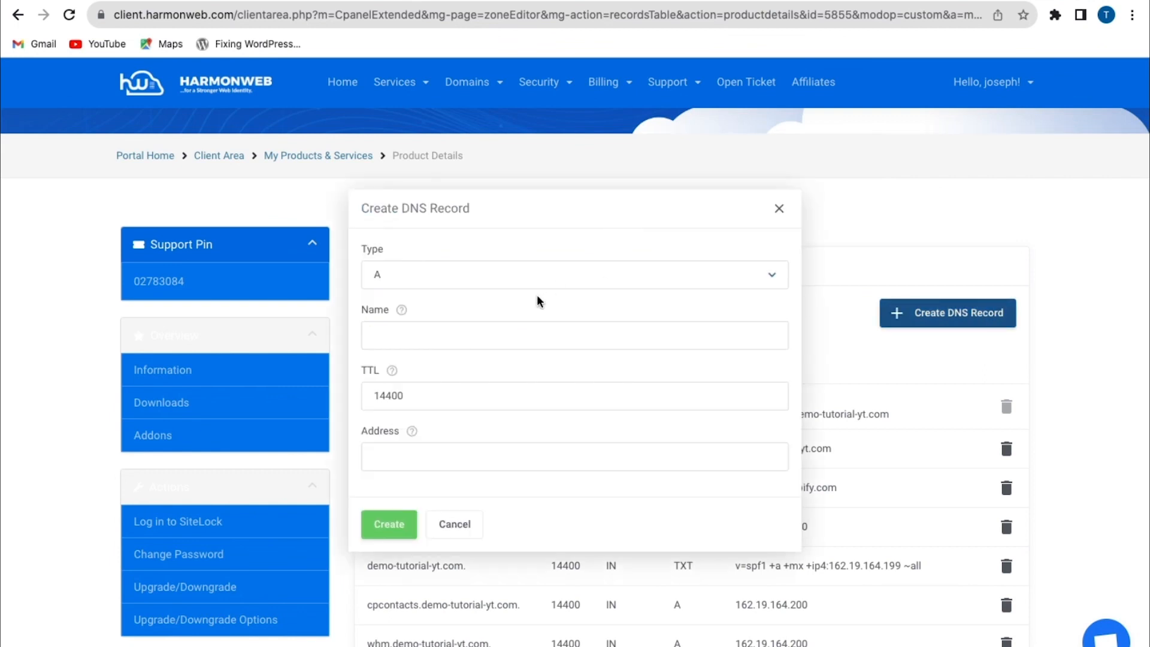
left_click(558, 273)
left_click(377, 314)
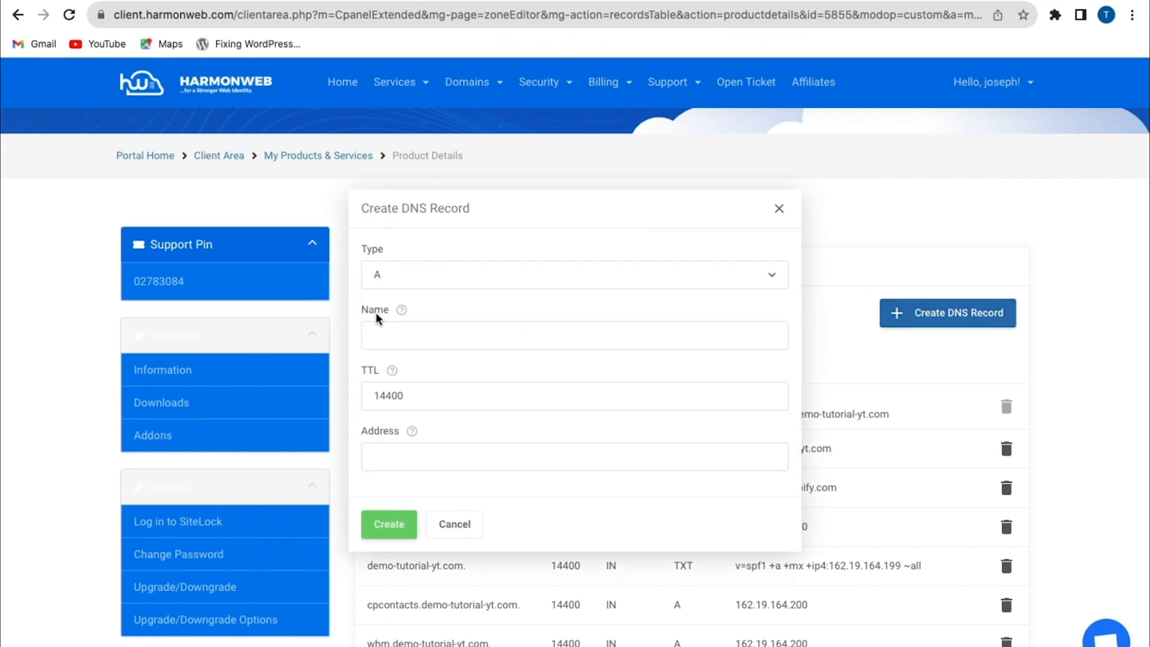
left_click(449, 339)
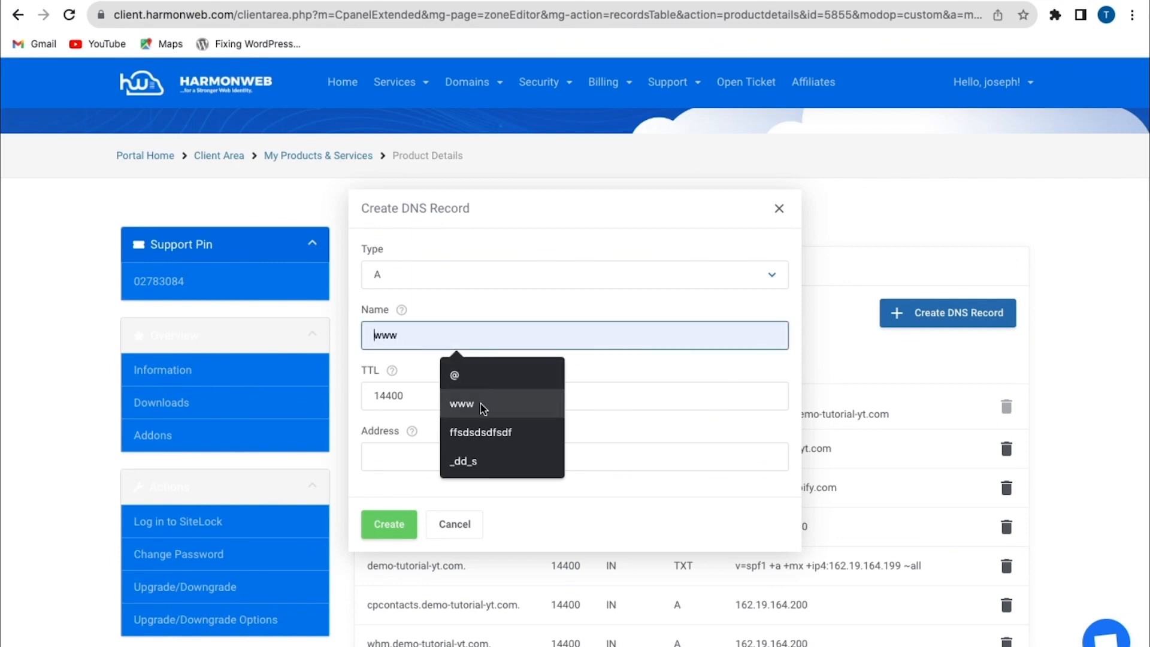
left_click(477, 376)
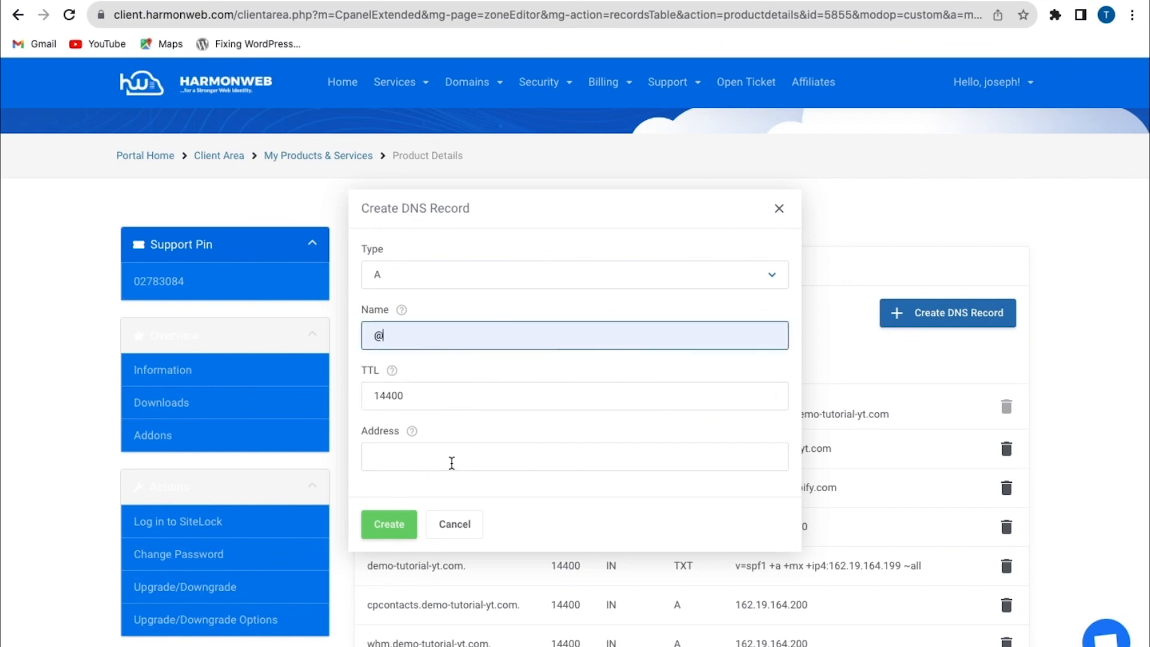
left_click(451, 462)
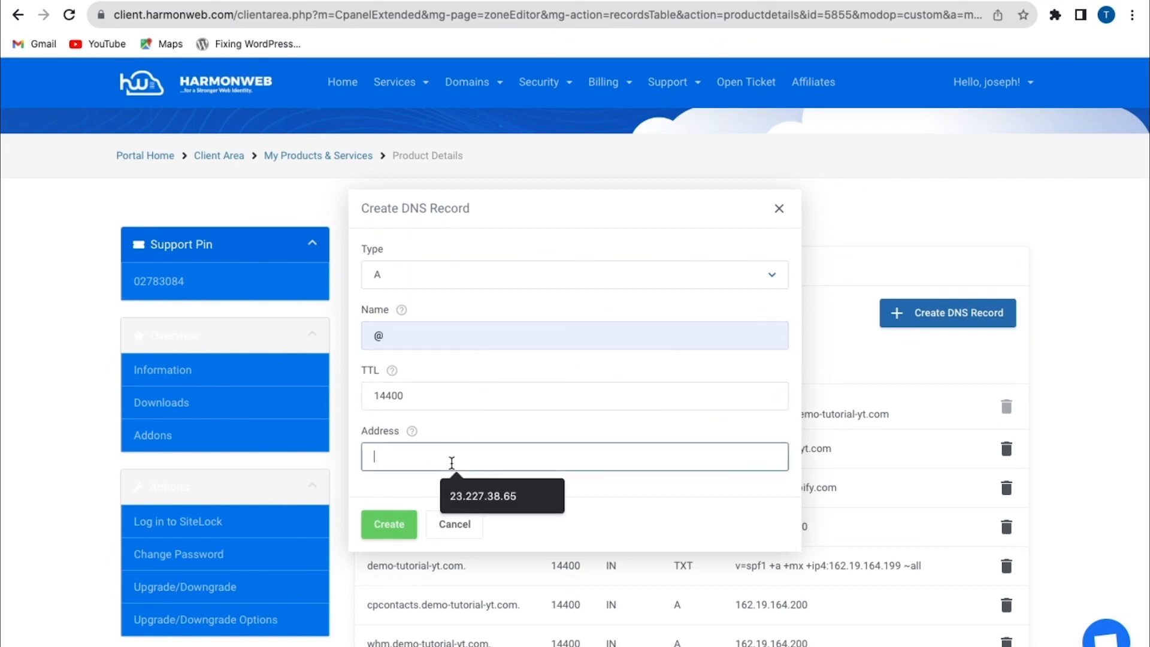
left_click(497, 500)
left_click(410, 533)
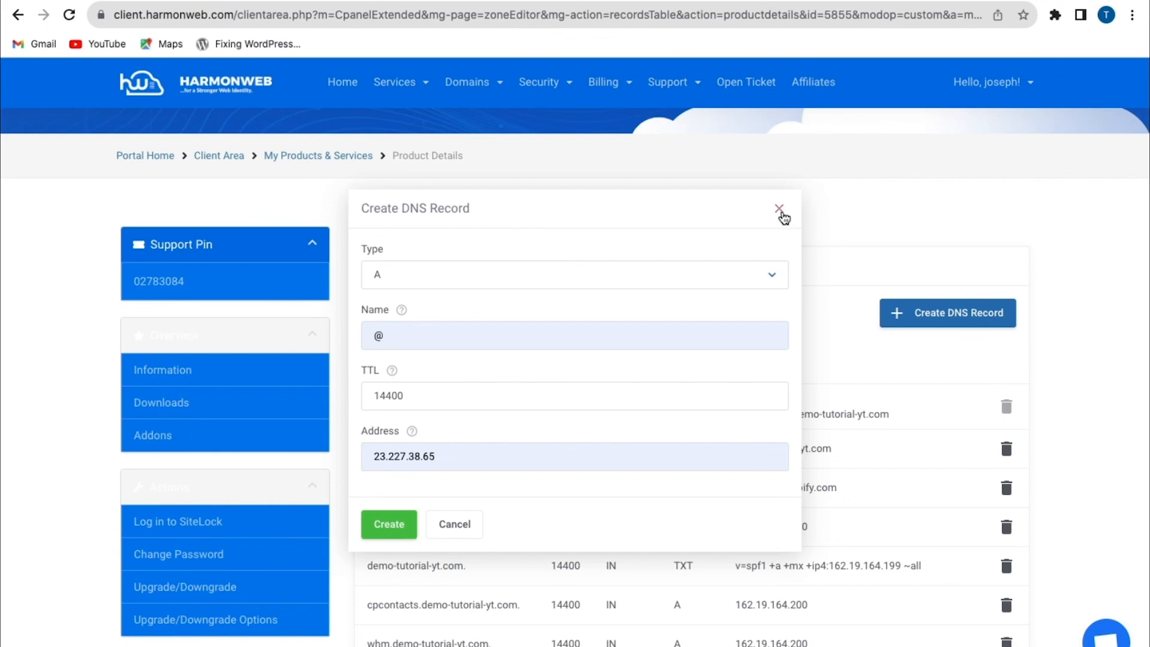
left_click(780, 211)
Log in to cPanel from the hosting client portal and open its Zone Editor
scroll(343, 551, "down", 15)
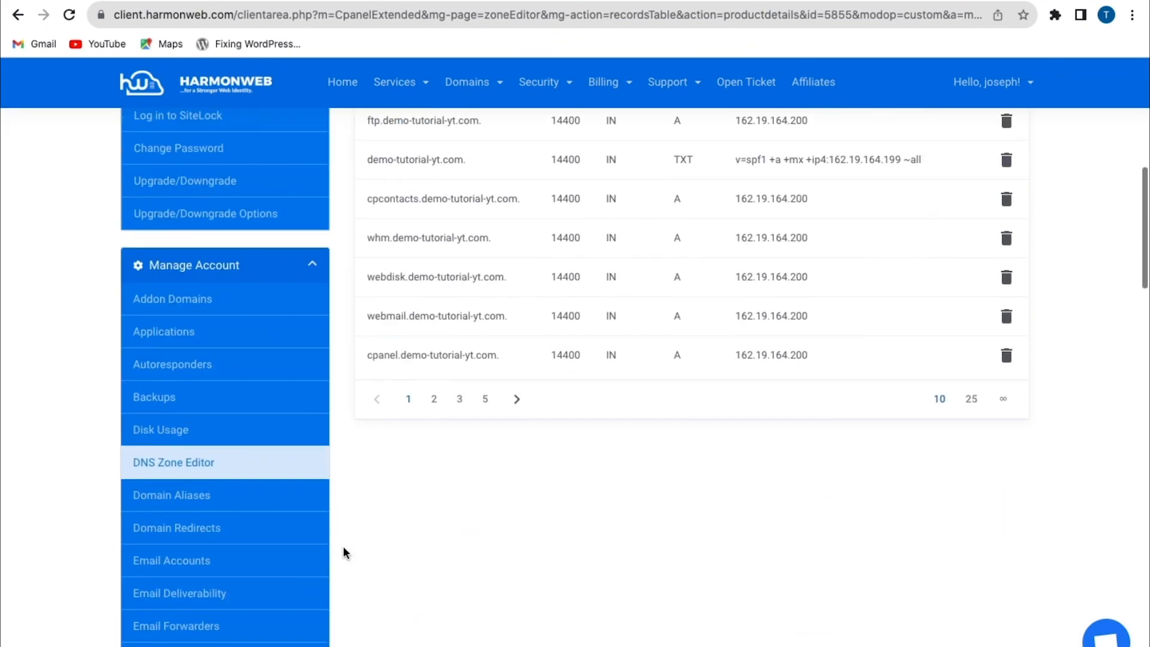
scroll(342, 544, "down", 2)
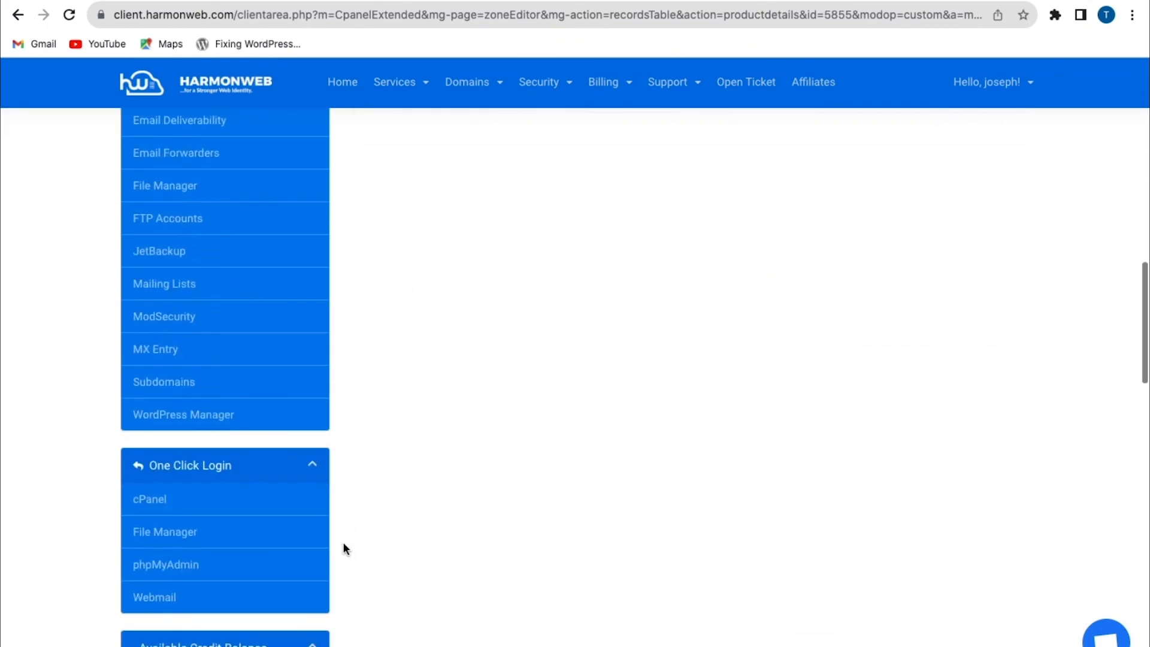
left_click(155, 500)
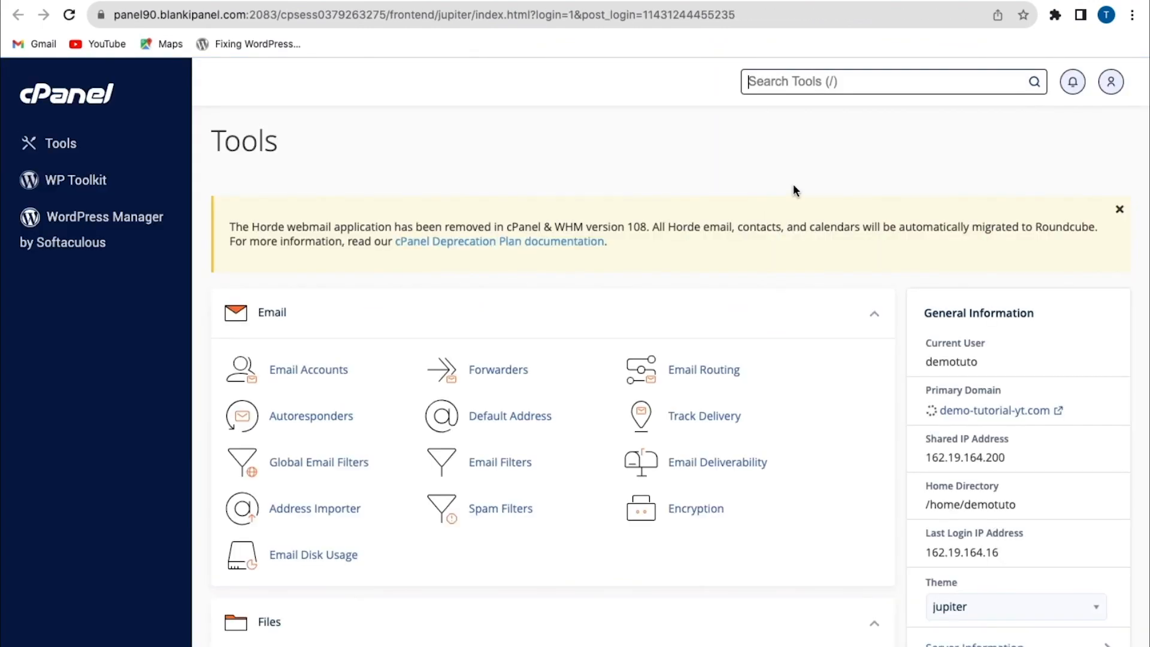
left_click(809, 87)
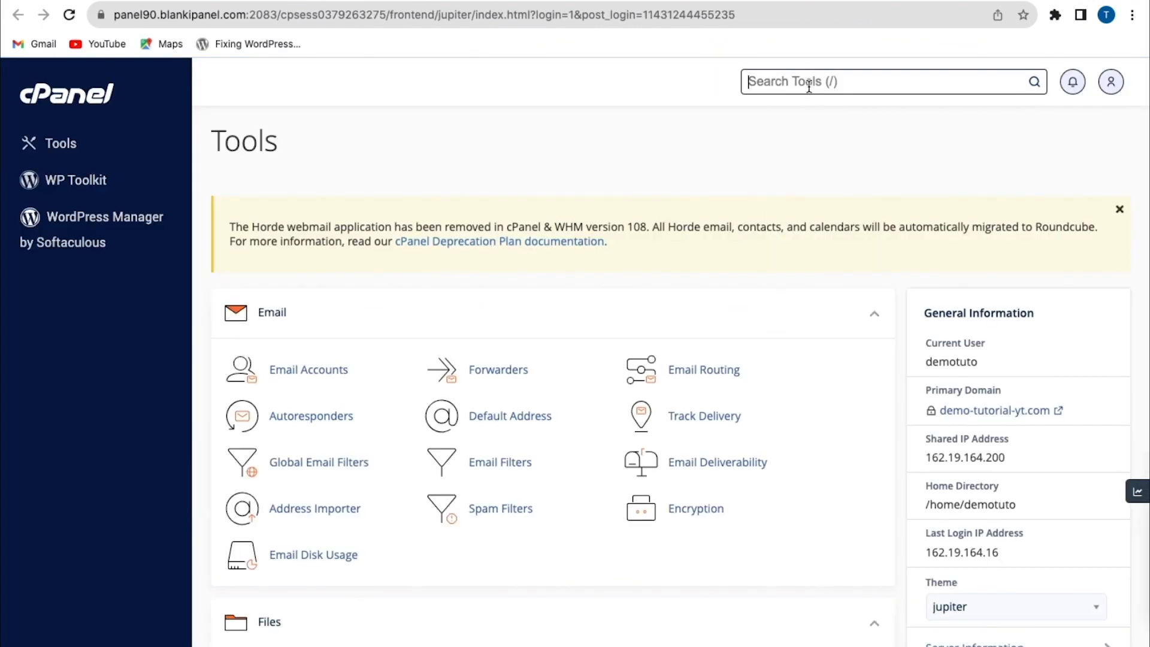
type("zon")
left_click(769, 175)
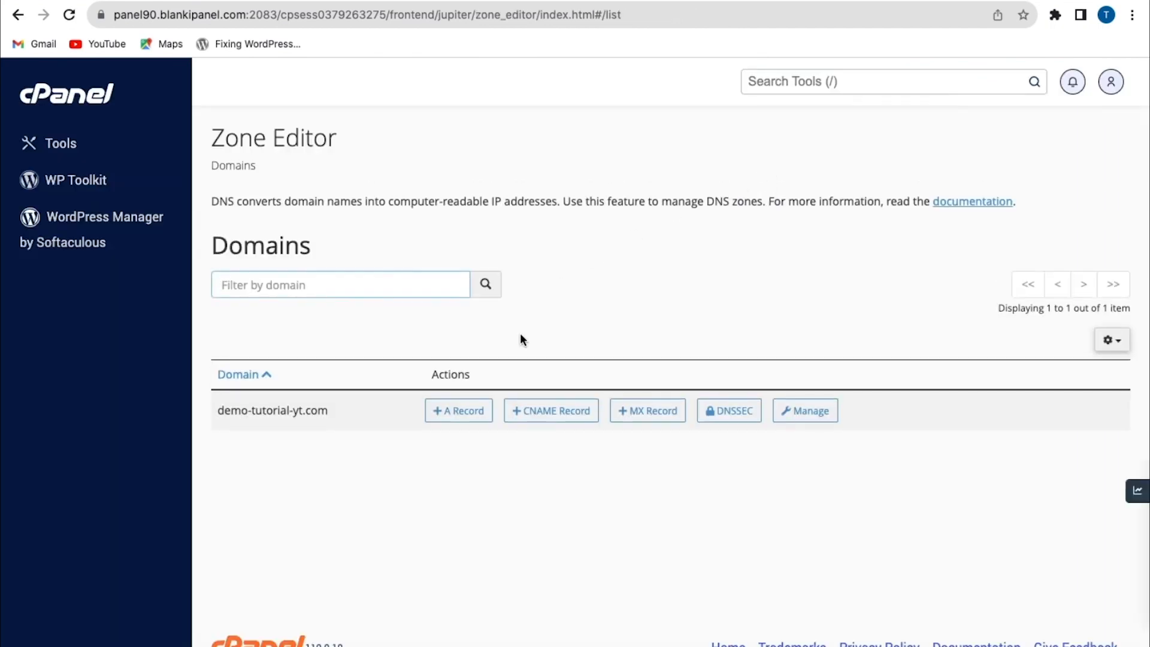
Add an A record for demo-tutorial-yt.com in the Zone Editor, named demo-tutorial-yt.com. with the address 23.227.38.65
left_click(456, 412)
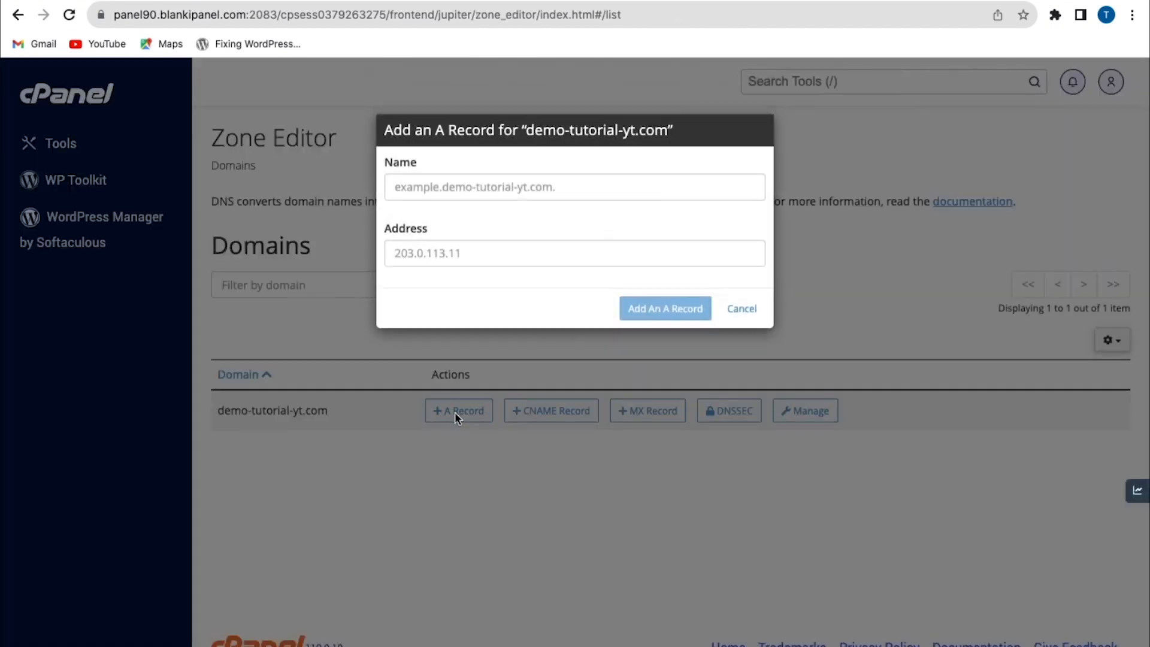
left_click(450, 192)
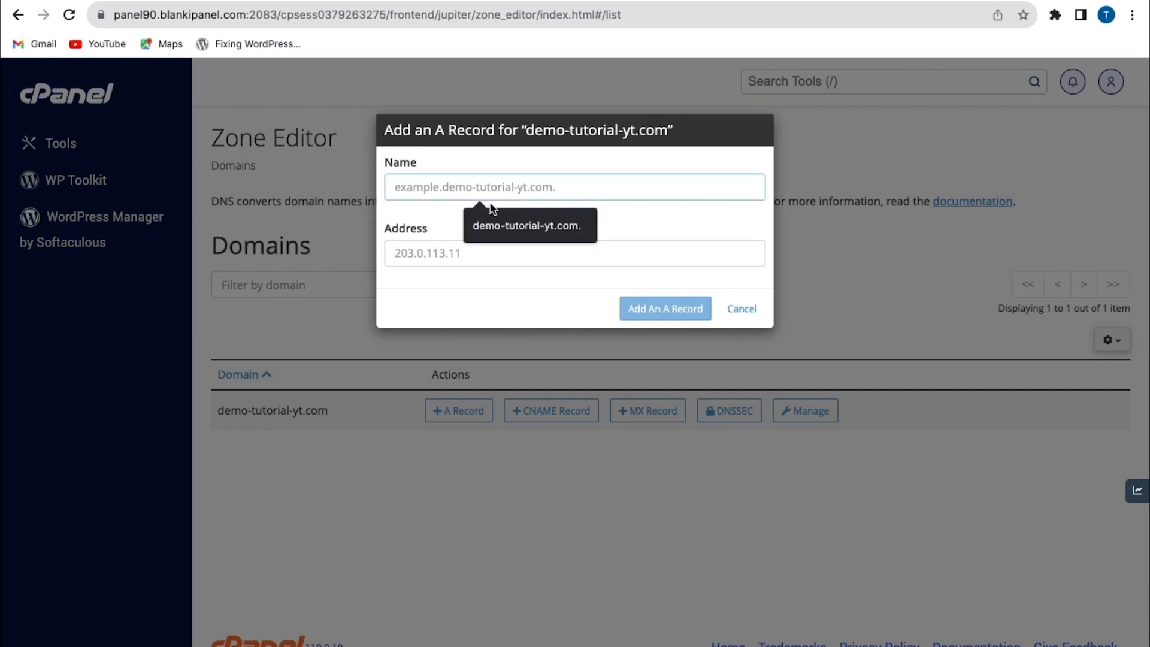
left_click(502, 226)
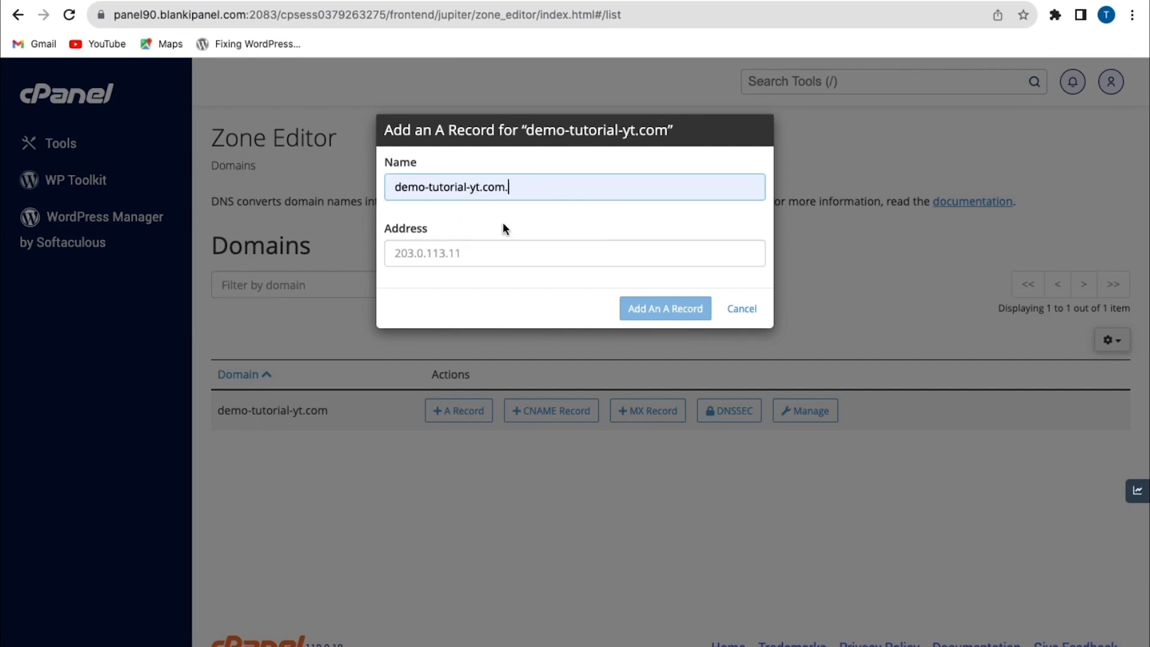
left_click(479, 254)
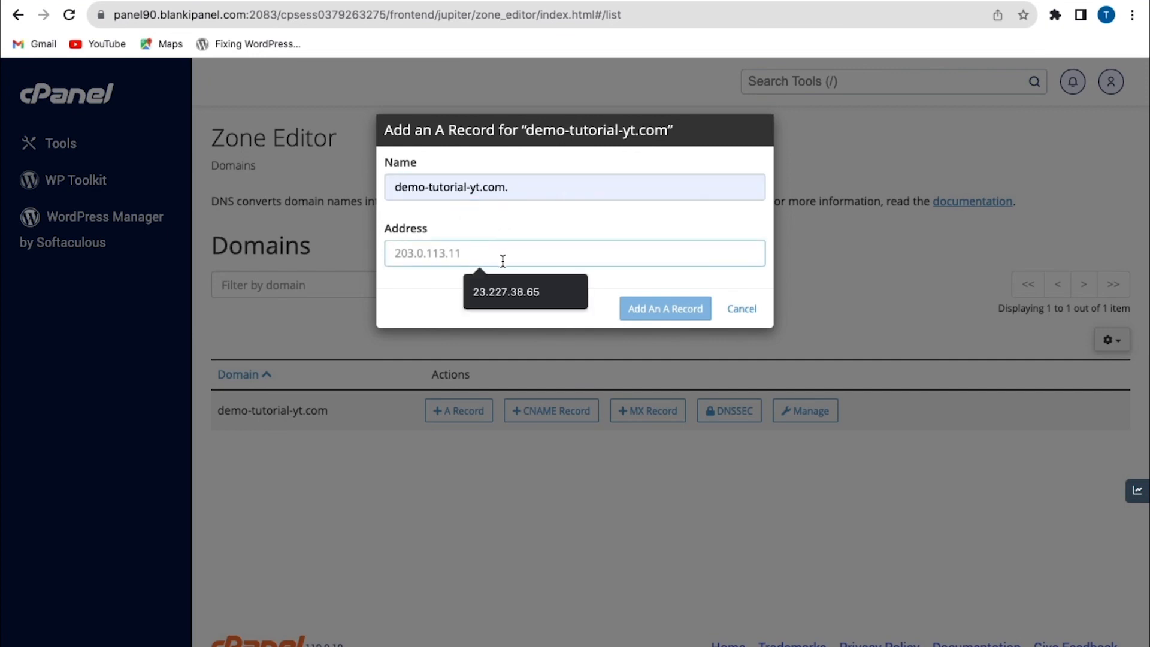
left_click(533, 297)
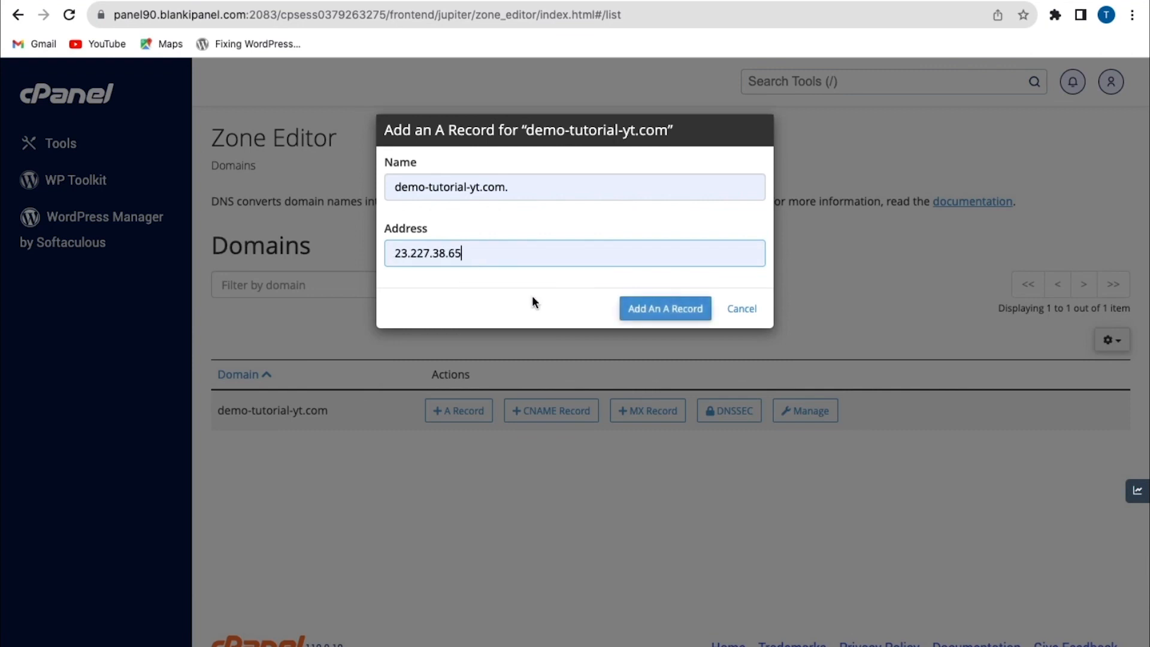
left_click(655, 317)
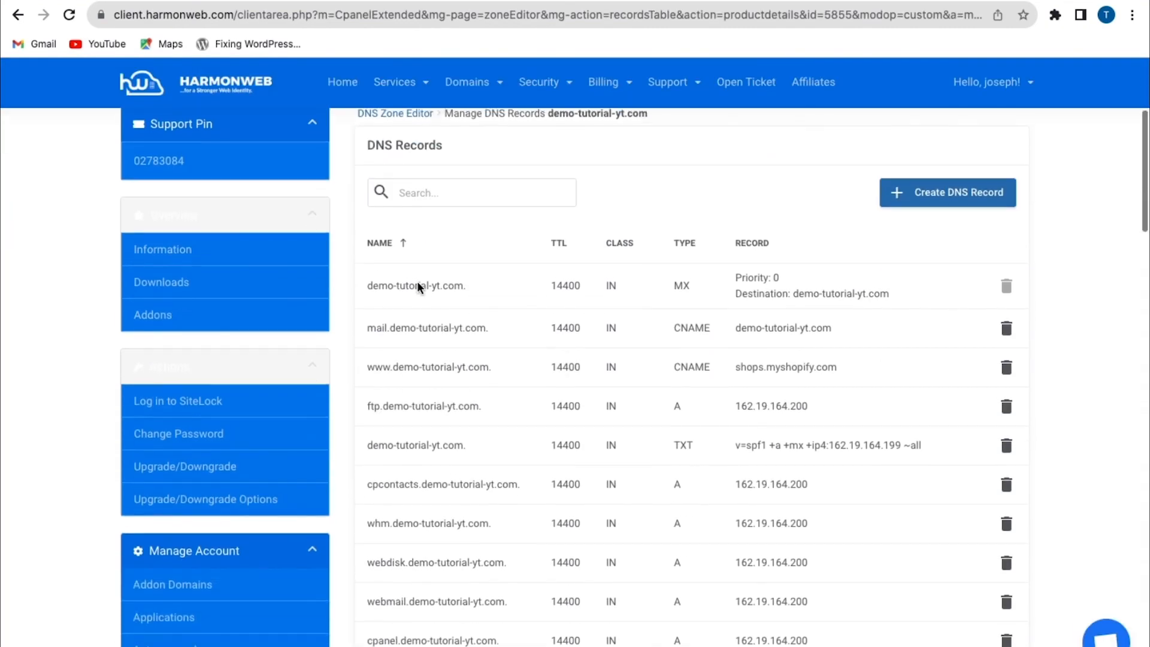
Switch back to the client portal and check the A record address of demo-tutorial-yt.com on the last page of DNS records
scroll(418, 283, "down", 1)
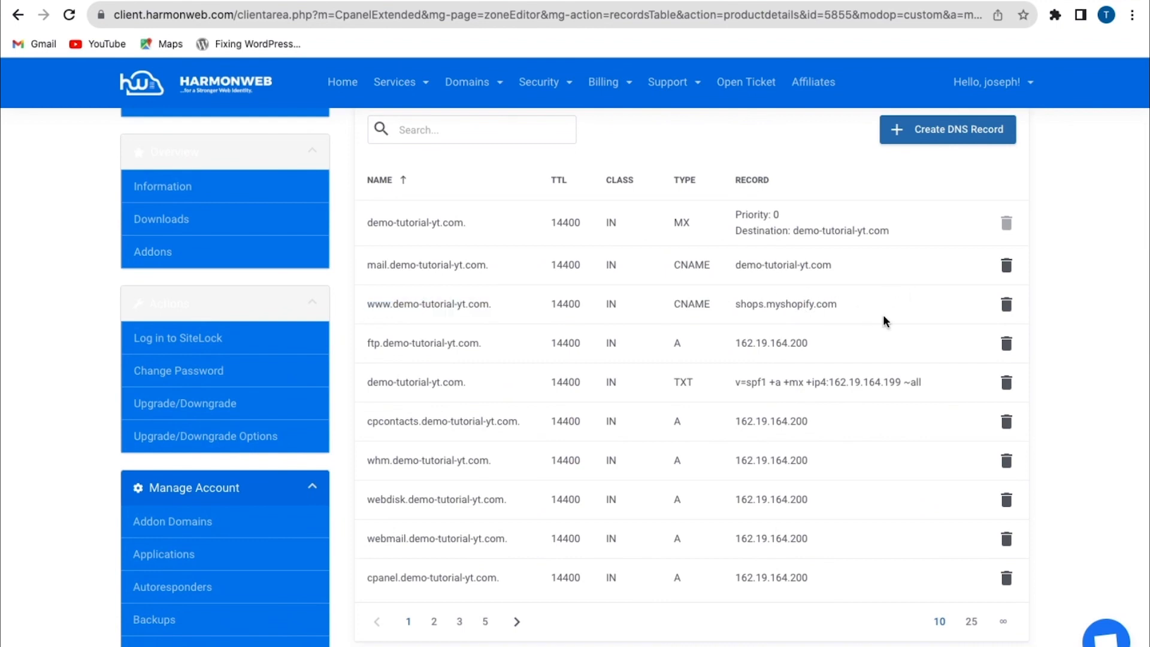
scroll(884, 321, "down", 3)
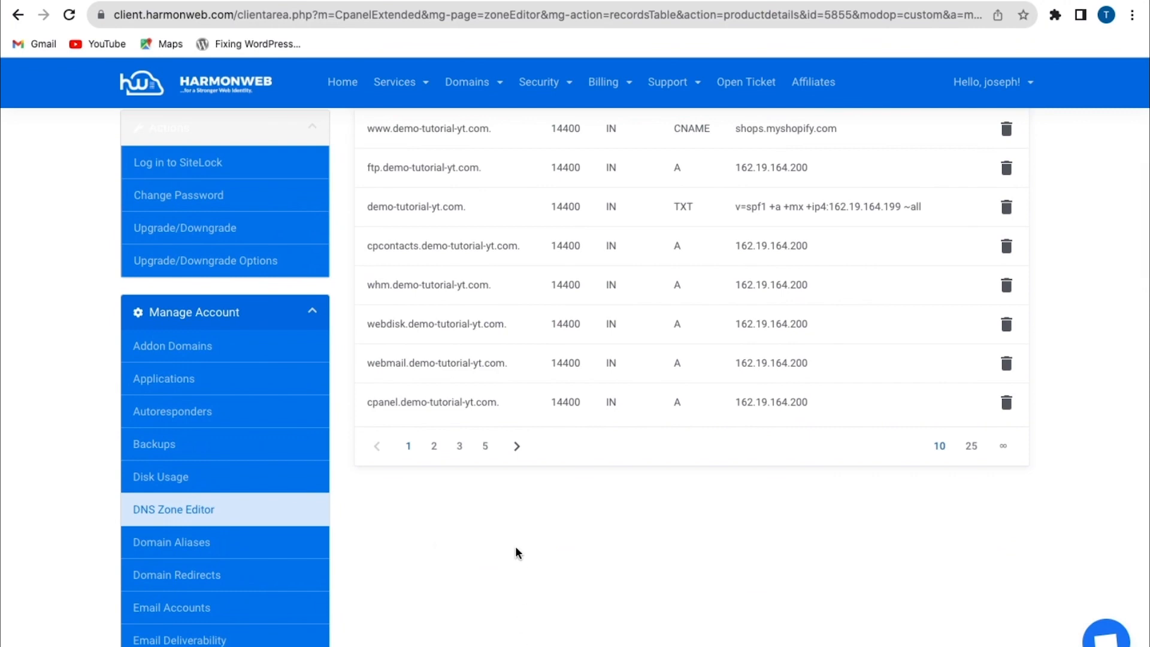
left_click(485, 448)
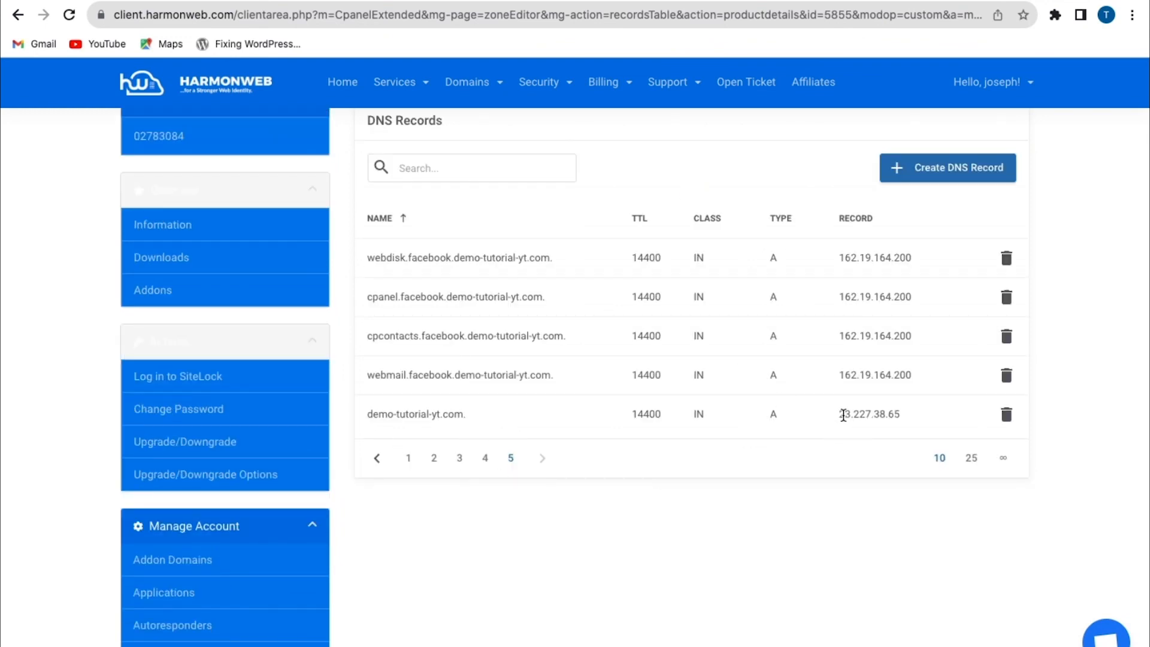
left_click_drag(838, 416, 903, 415)
left_click(907, 417)
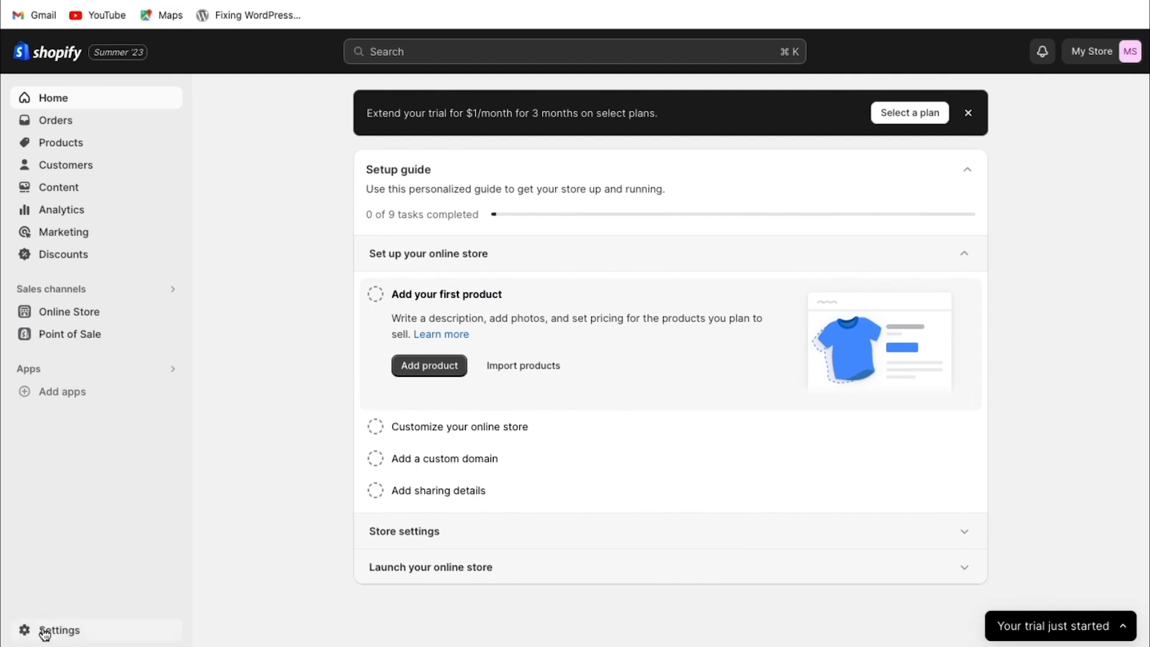
Switch to the Shopify admin and submit demo-tutorial-yt.com as an existing domain to connect in the domain settings
left_click(45, 631)
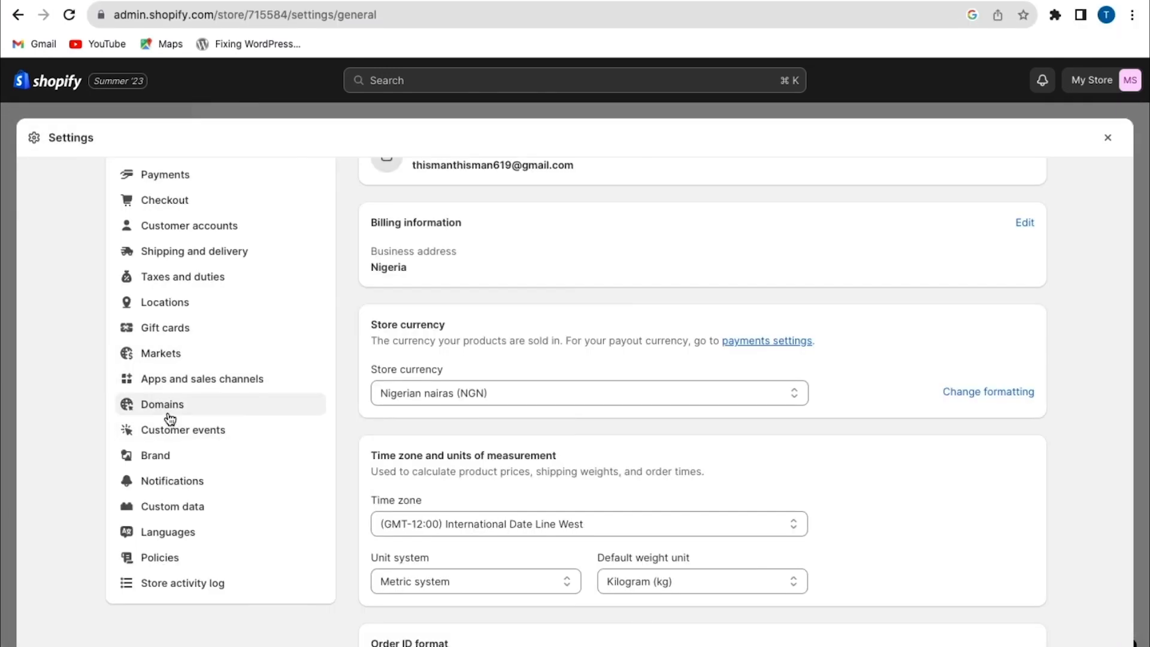
left_click(169, 413)
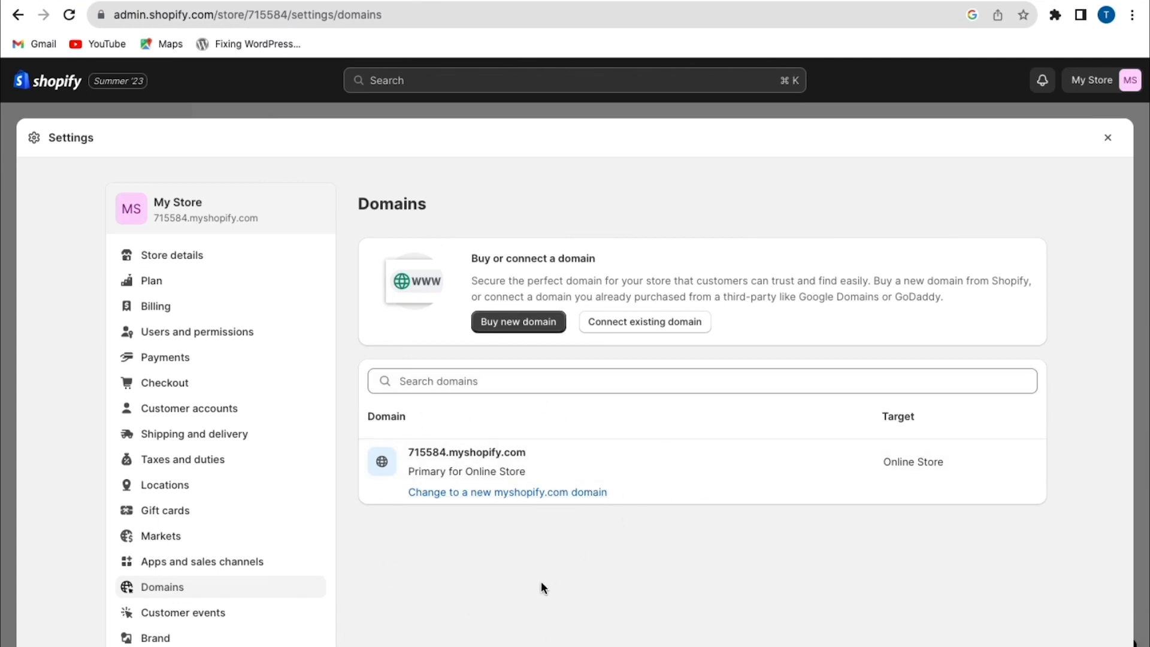
left_click(655, 320)
left_click(822, 331)
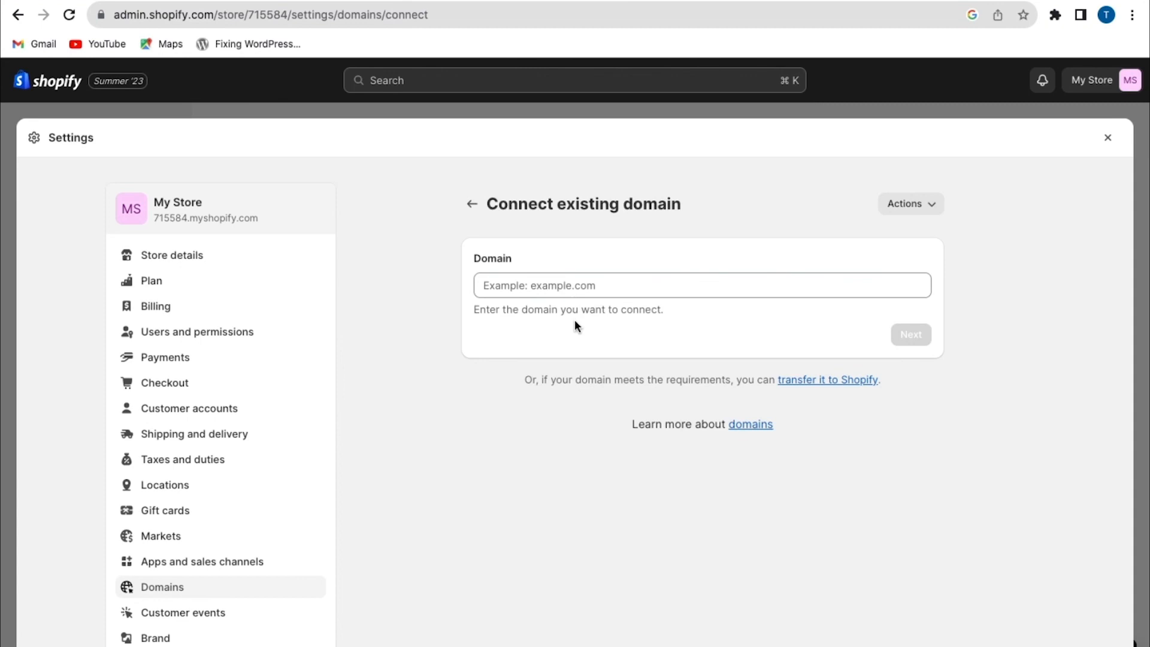
left_click(530, 293)
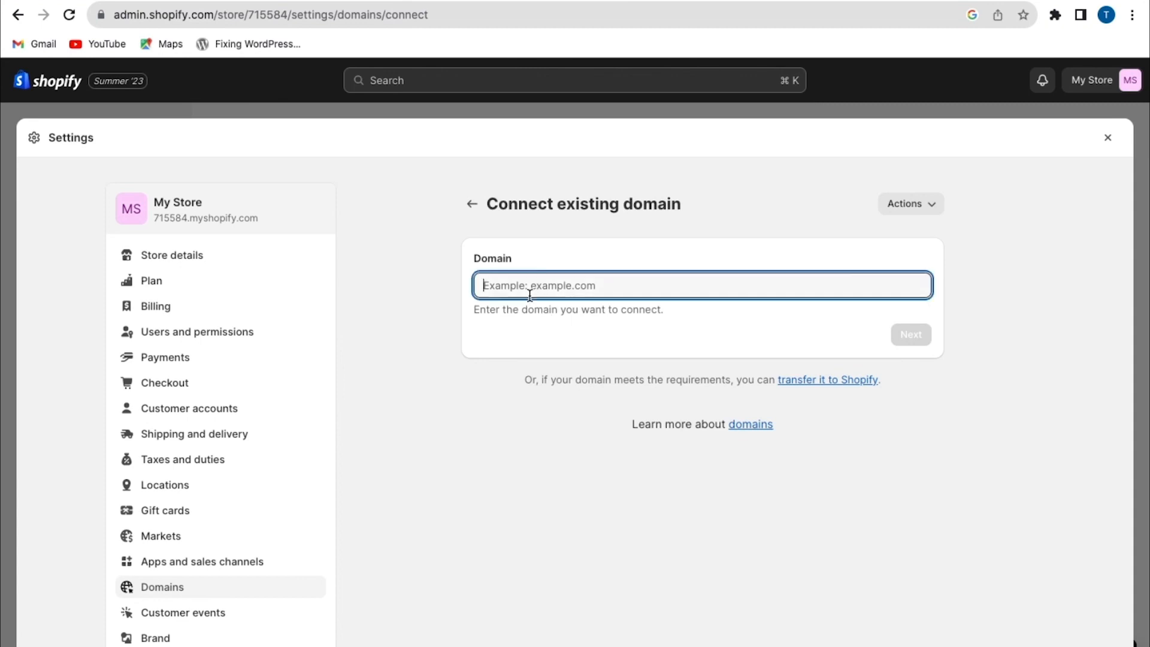
type("demo-tutorial-yt.com")
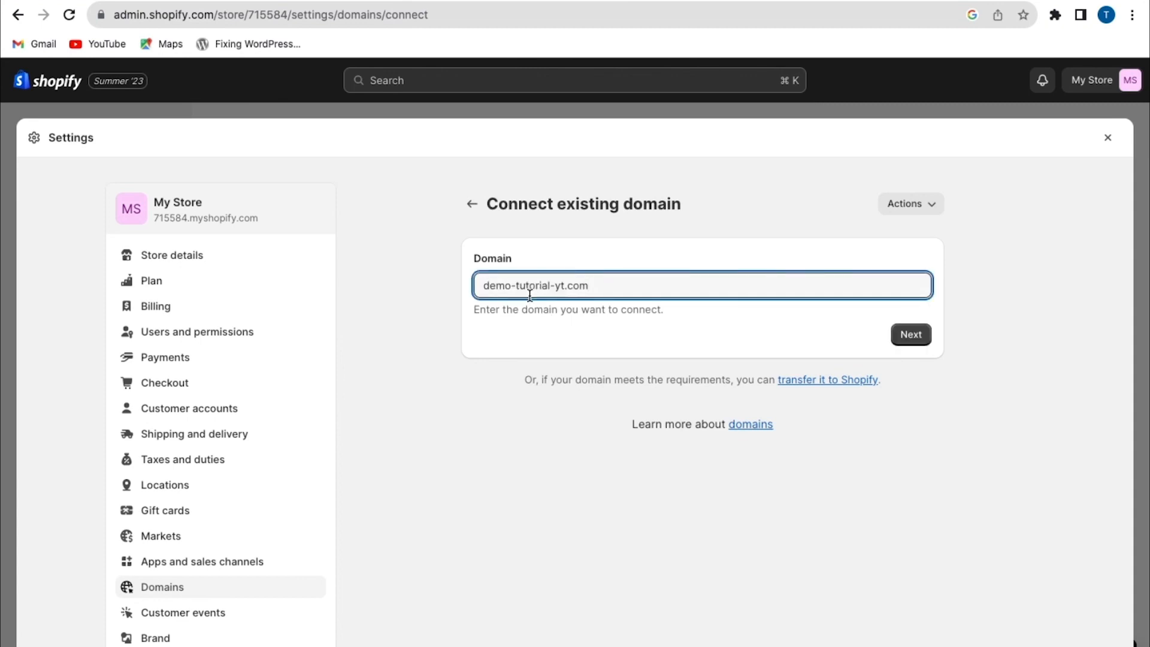
left_click(911, 335)
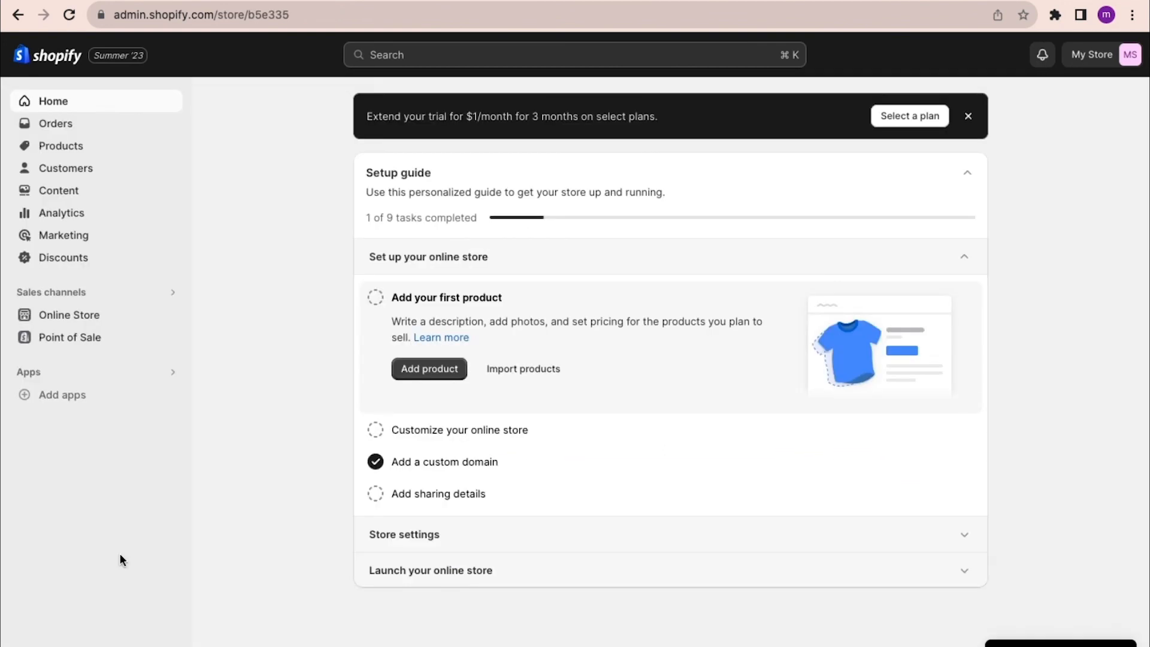
In the domain settings of the store with the custom domain, change demo.demo-tutorial-yt.com to the primary domain
left_click(56, 644)
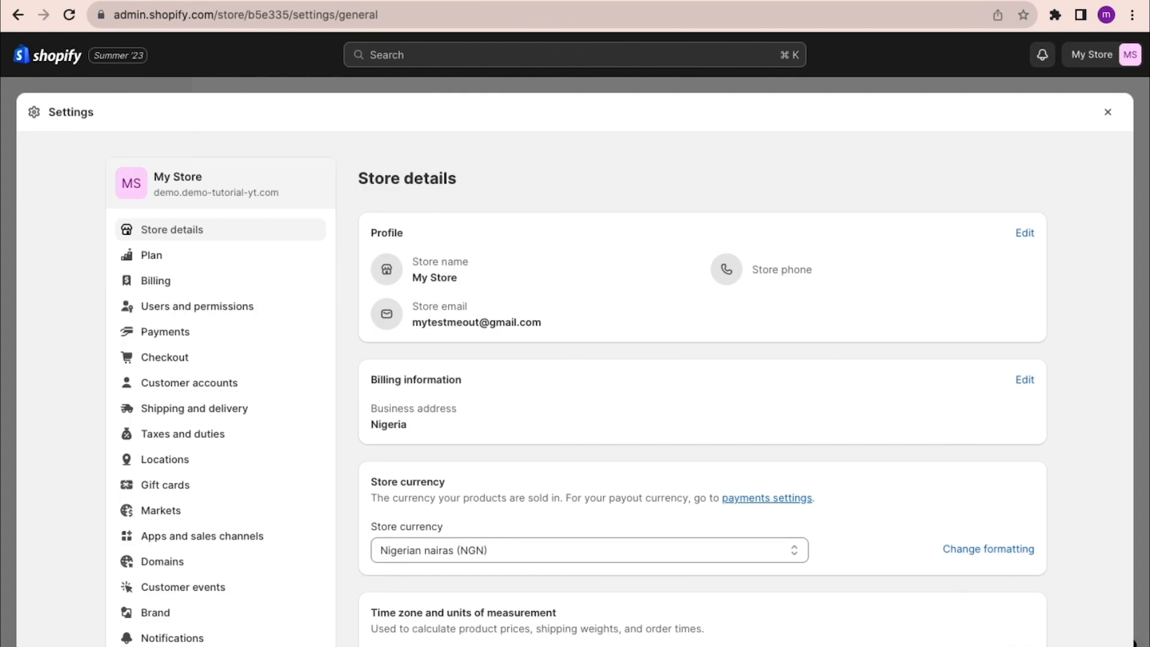
left_click(170, 558)
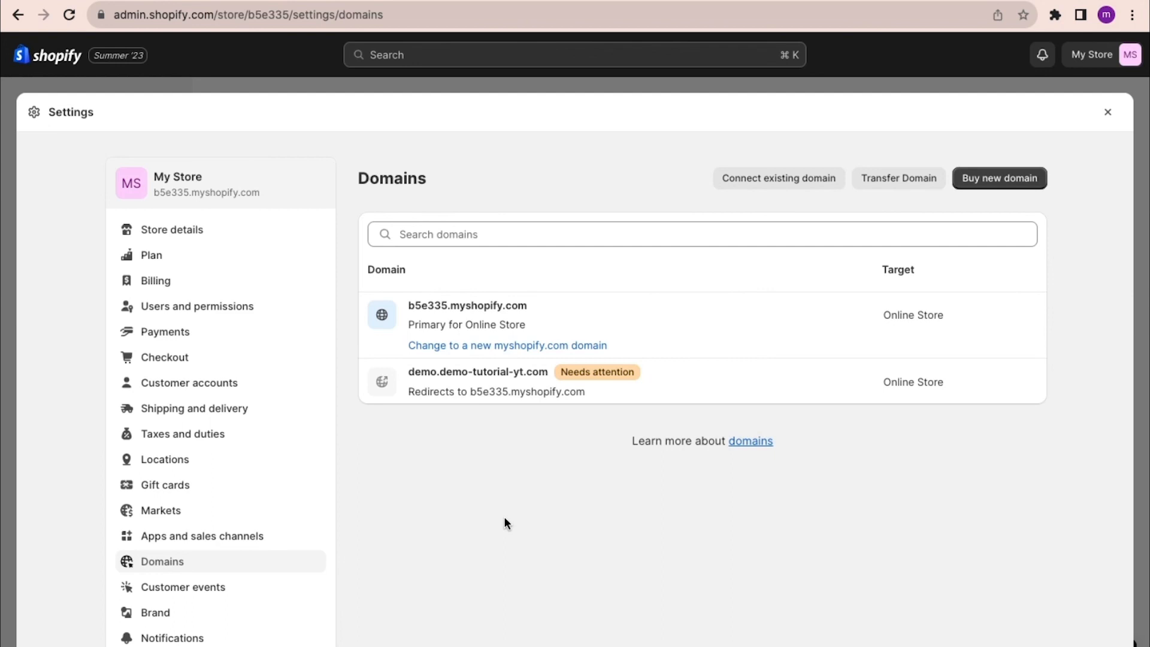
left_click(500, 386)
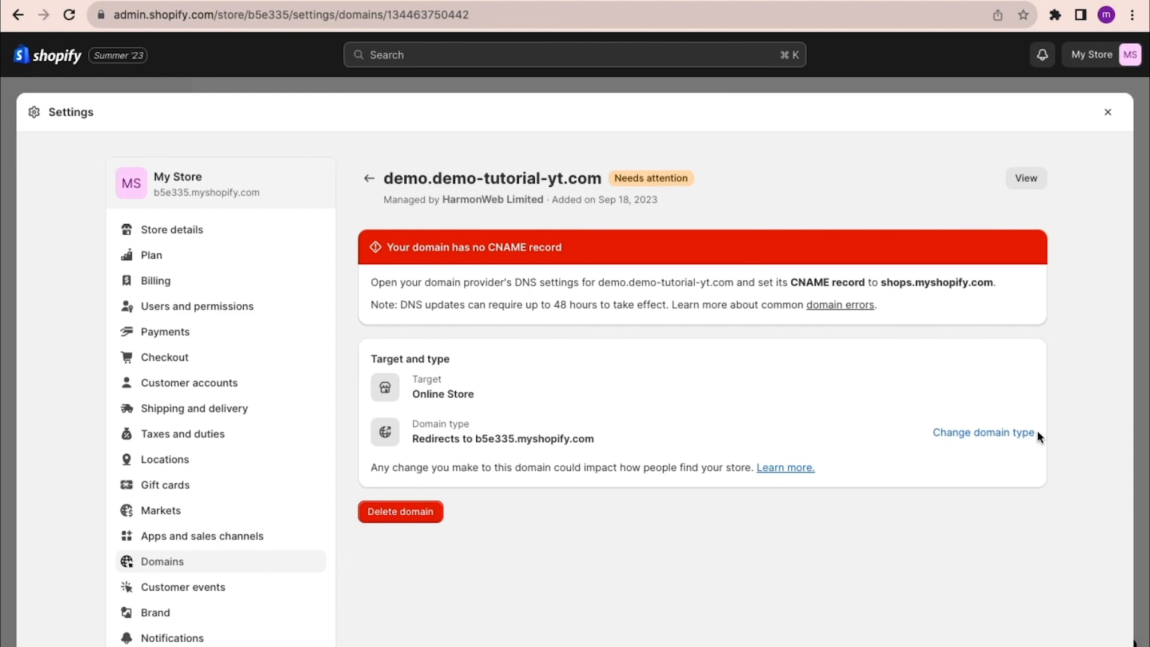
left_click(1006, 432)
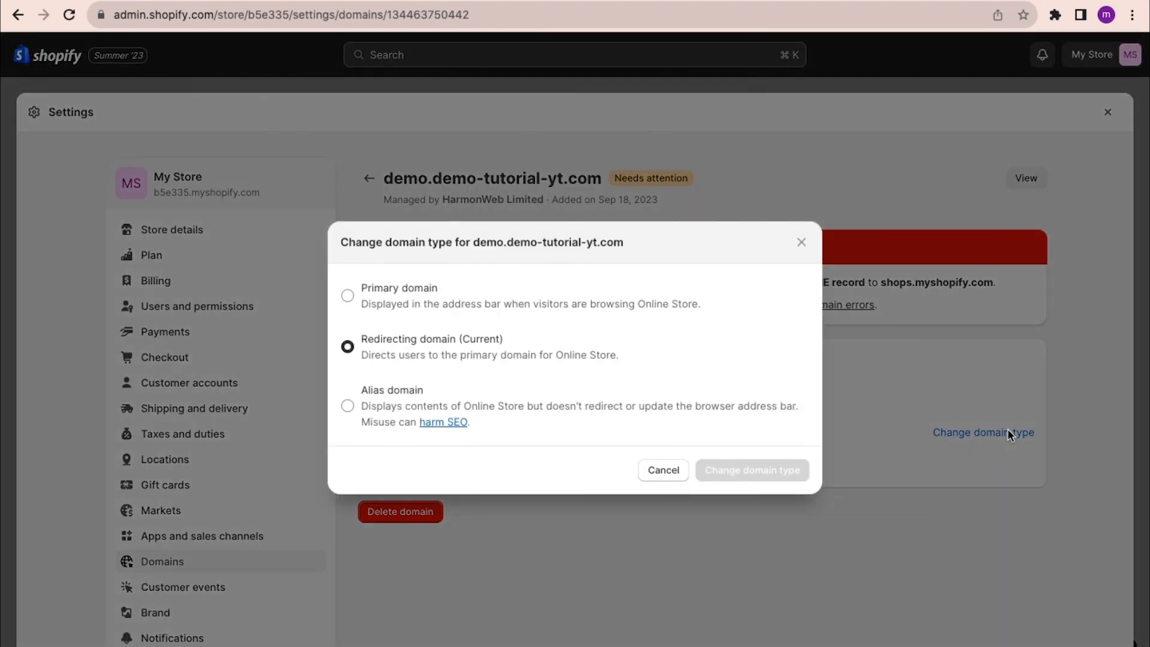
left_click(348, 296)
left_click(723, 470)
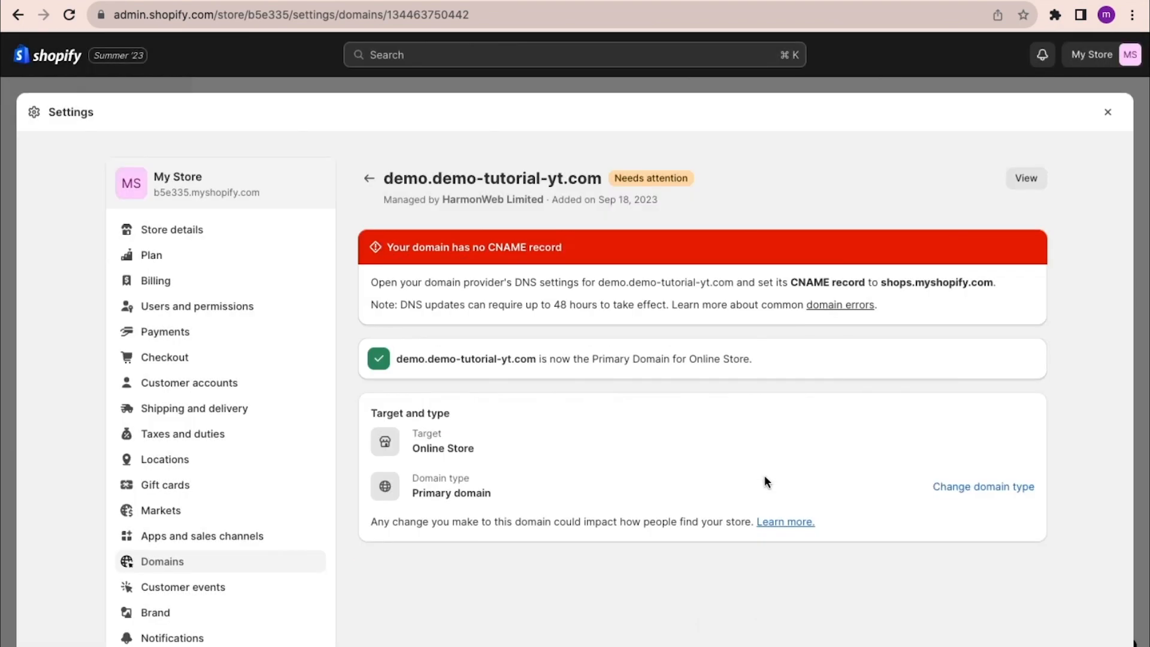
View the online store at demo.demo-tutorial-yt.com and open its password entry
left_click(1021, 180)
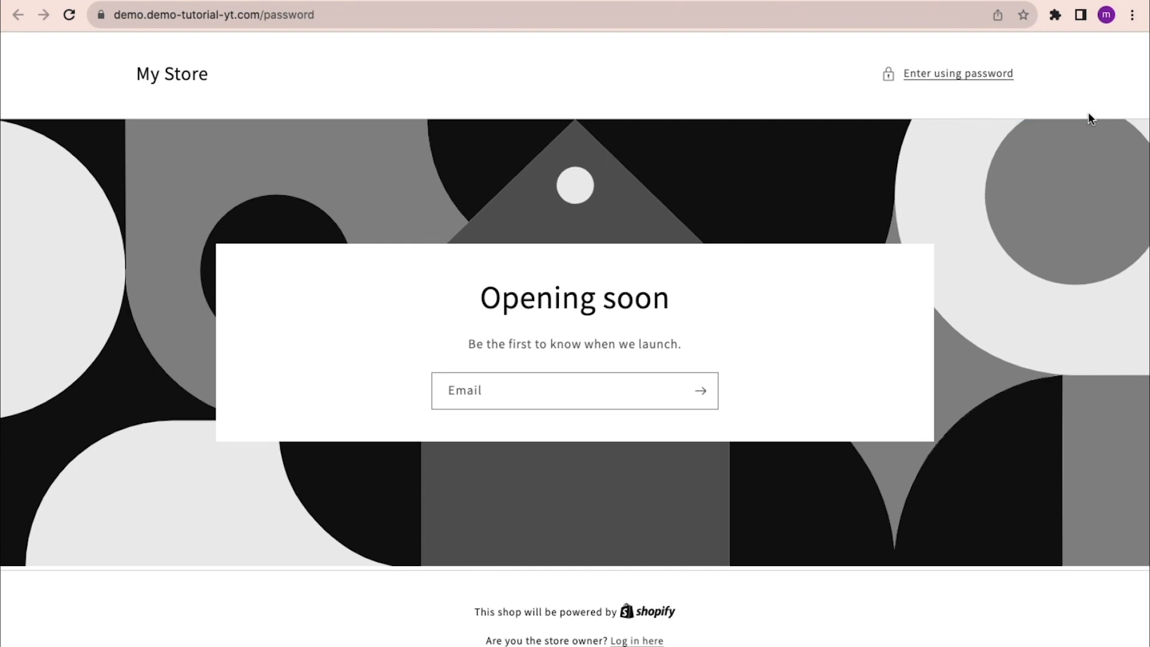
left_click(976, 75)
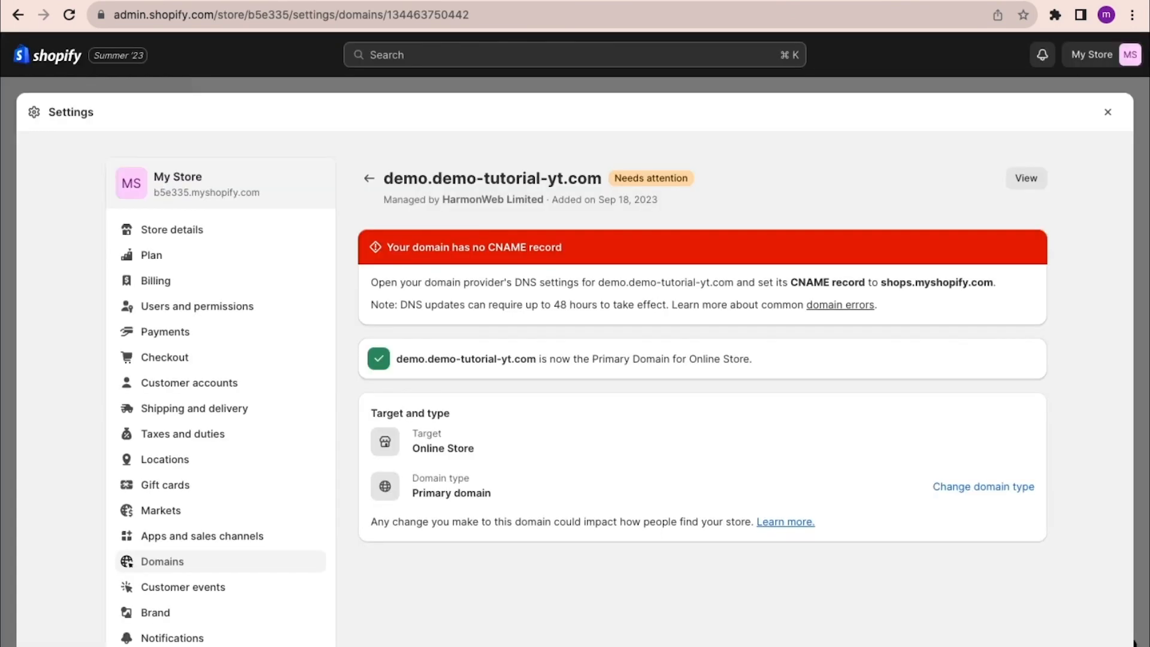
Leave the domain settings, search the admin for "password" and open the Remove password for Online Store preferences
left_click(1107, 112)
left_click(485, 52)
type("p")
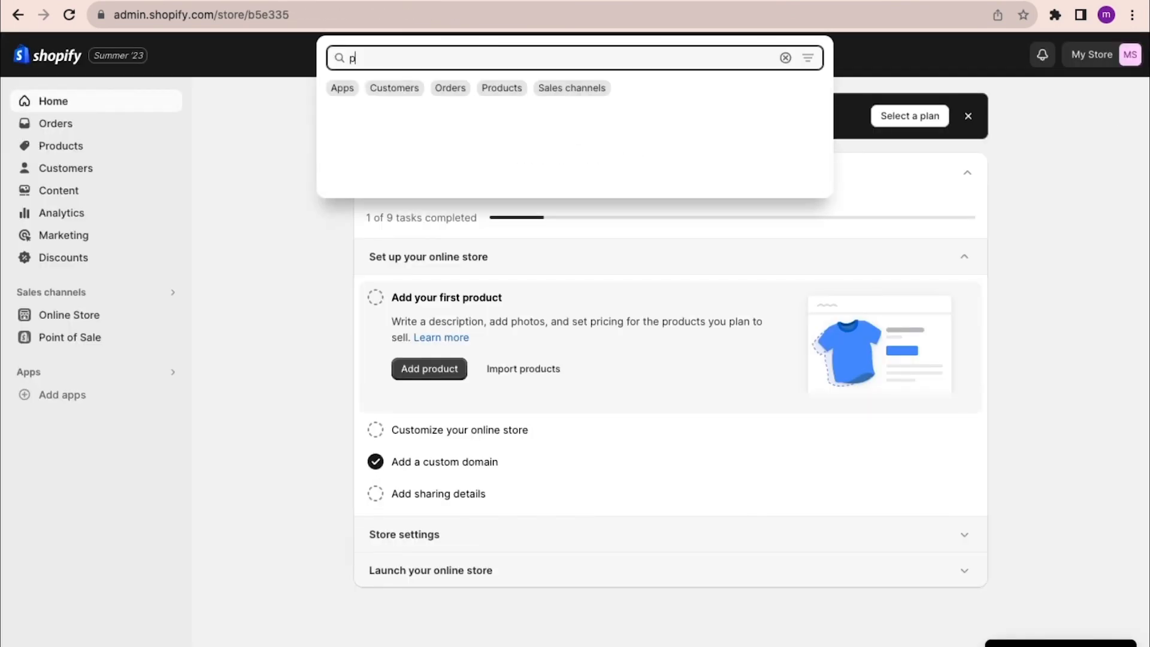
type("assword")
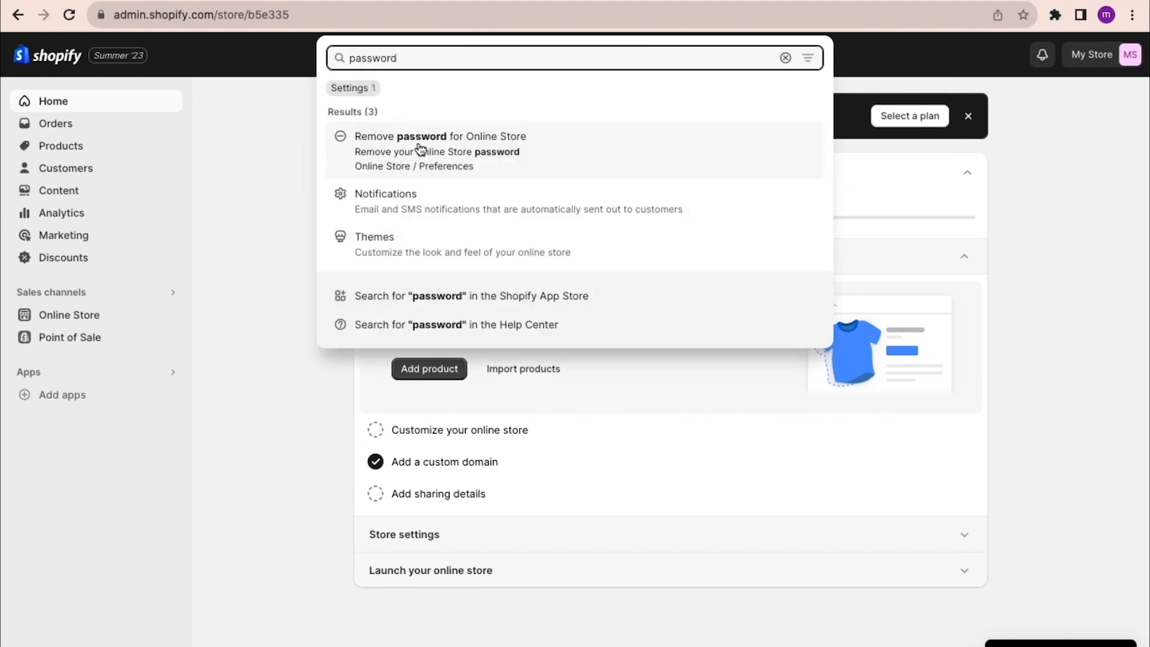
left_click(436, 151)
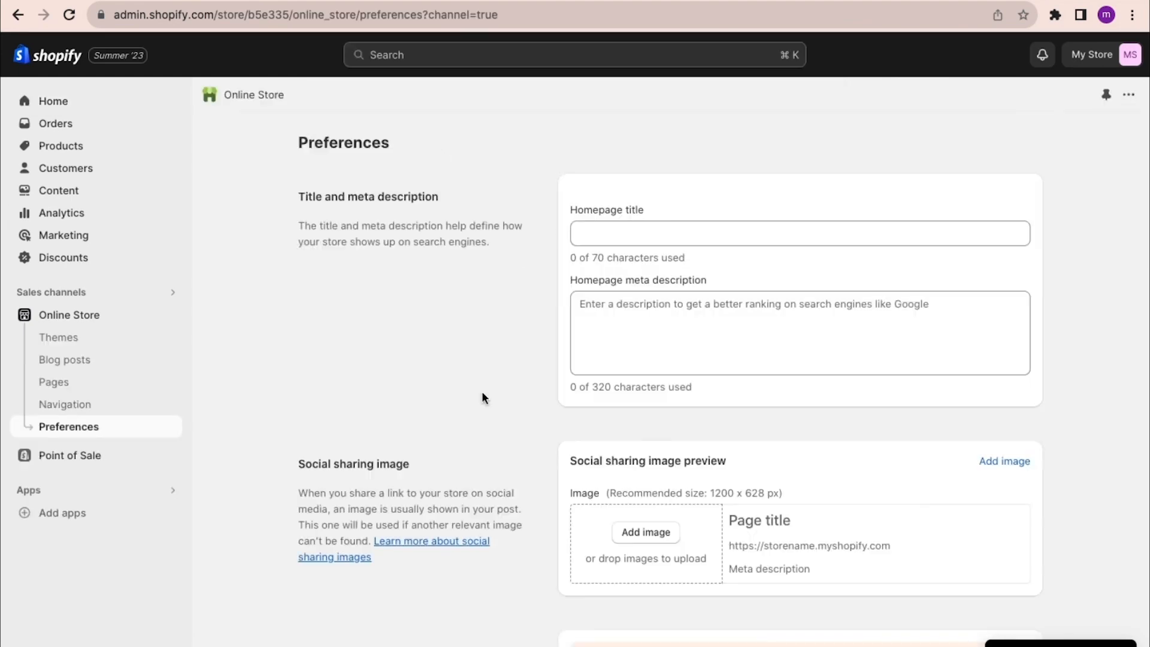
Copy the storefront password from the Password protection preferences and enter it on the password page of demo.demo-tutorial-yt.com to access the store
scroll(482, 391, "down", 15)
scroll(482, 391, "down", 1)
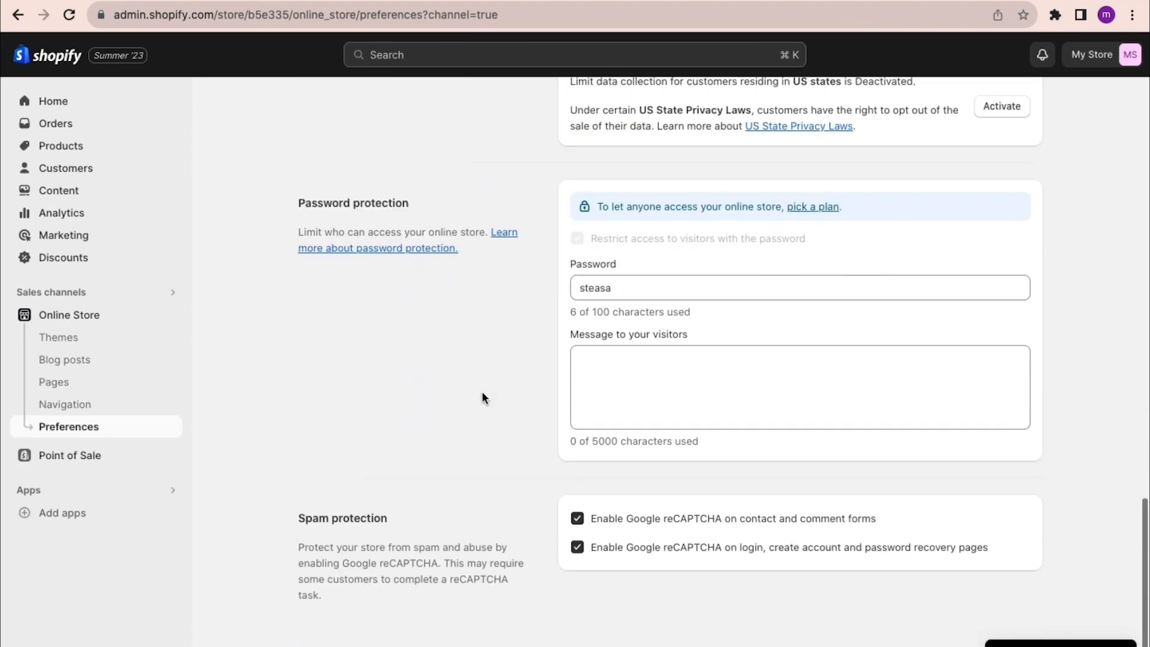
left_click(618, 287)
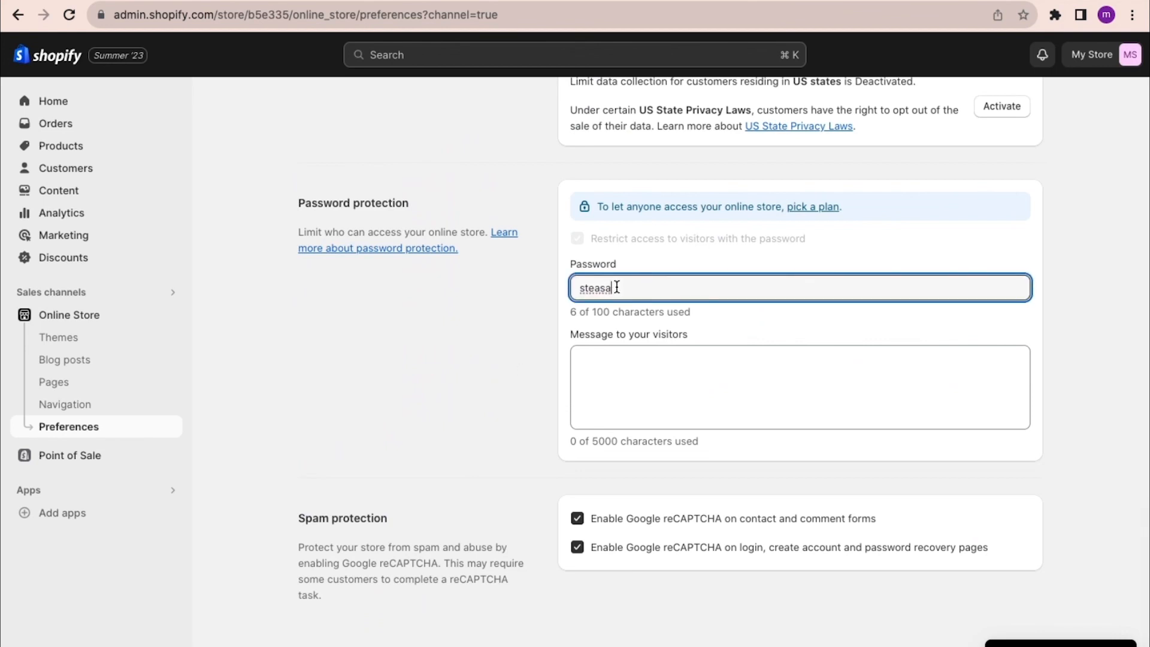
left_click_drag(617, 287, 573, 289)
left_click(809, 208)
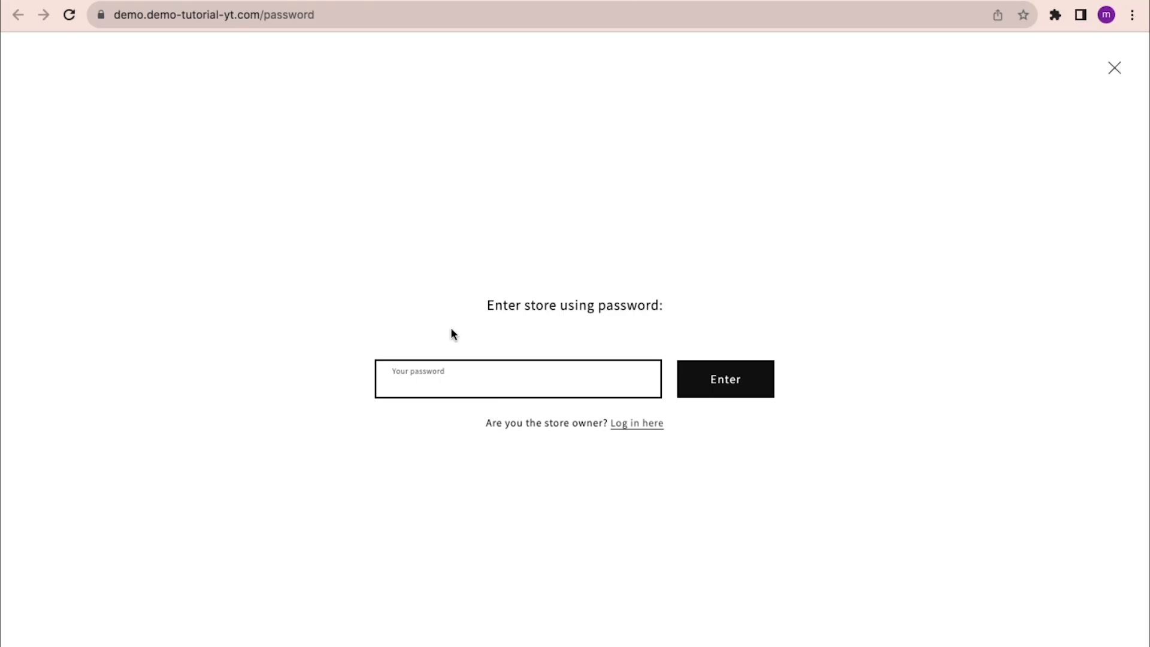
key("super+v")
left_click(741, 390)
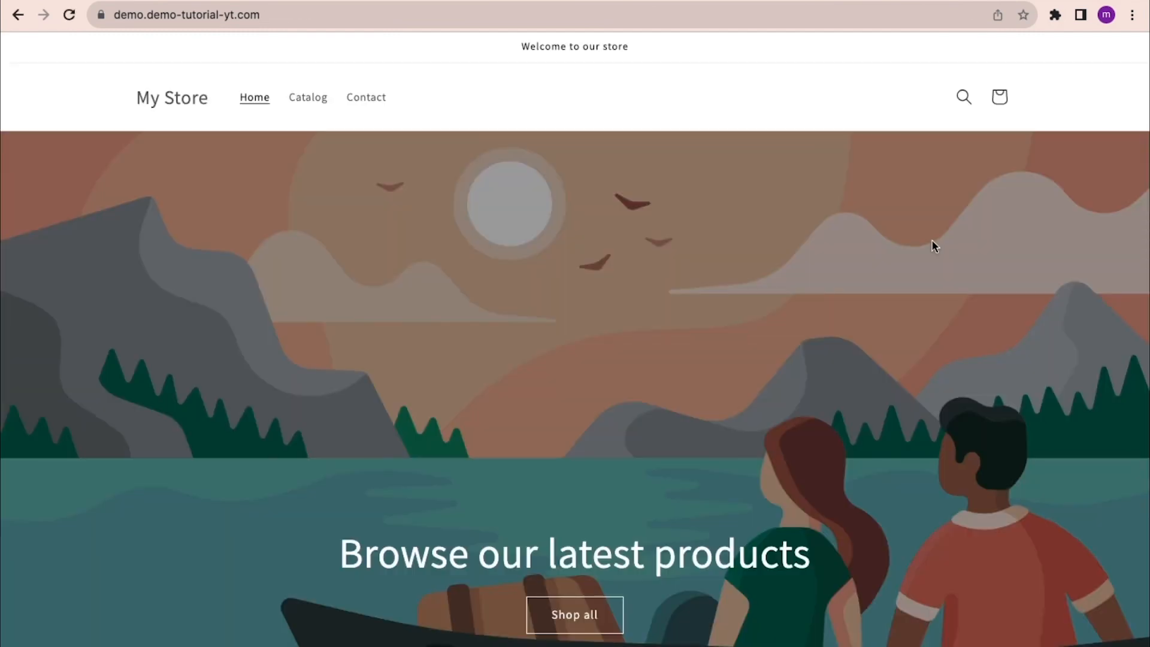